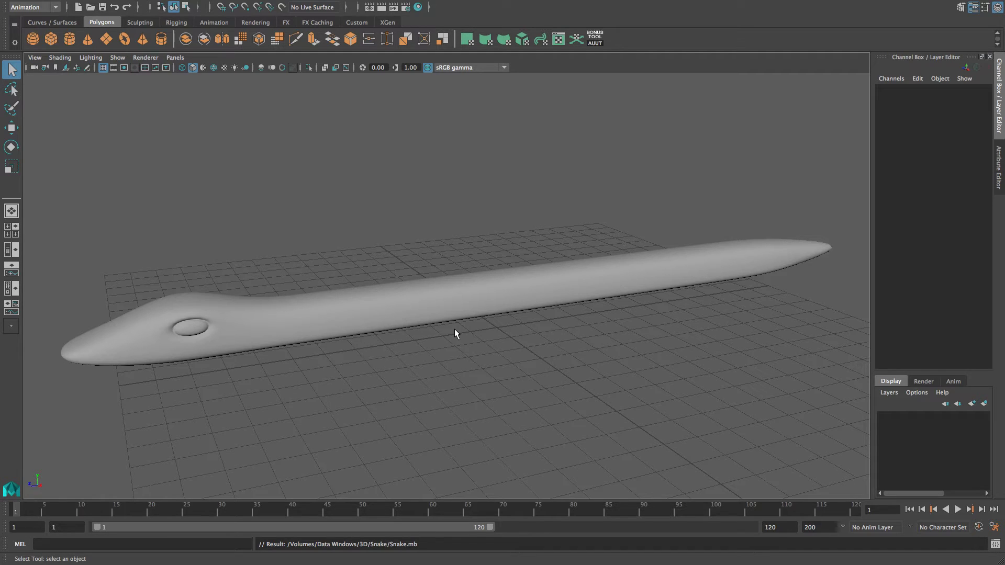
Orbit the perspective view to look along the snake from one end.
click(429, 304)
alt+drag(502, 340, 504, 343)
click(504, 344)
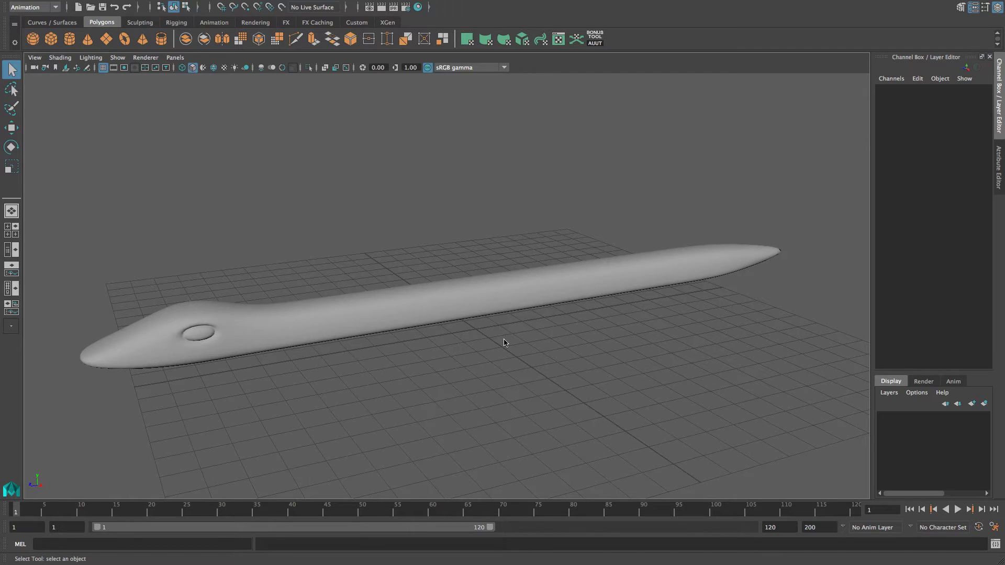
Maximize the top view and adjust its zoom around the snake.
key(space)
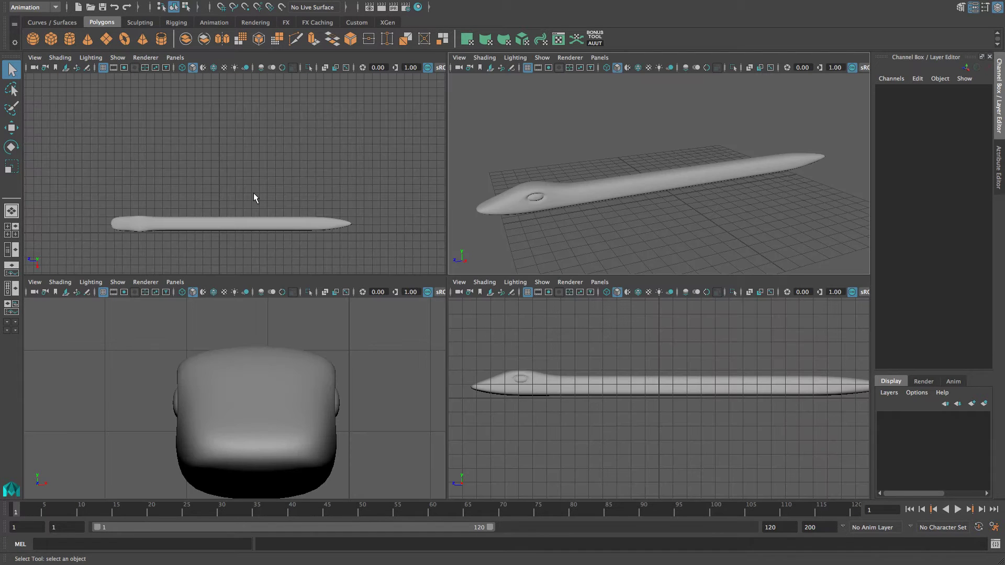
key(space)
scroll(254, 193, down, 2)
scroll(253, 192, down, 6)
scroll(250, 195, down, 2)
scroll(240, 173, up, 2)
scroll(205, 171, up, 3)
scroll(205, 171, up, 3)
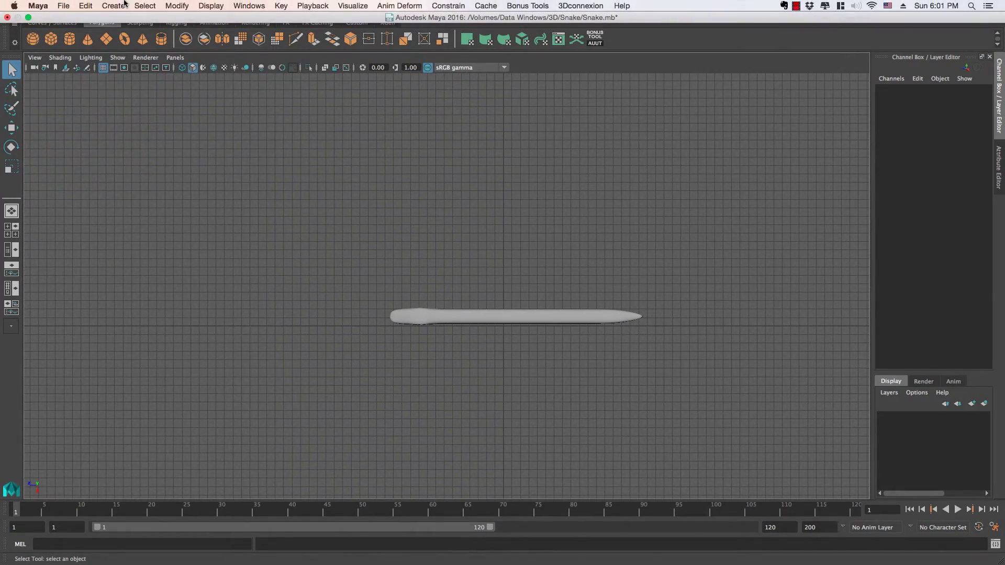
Start a CV curve and place its first points in a bowl rising on the left.
click(125, 5)
mouse_move(128, 83)
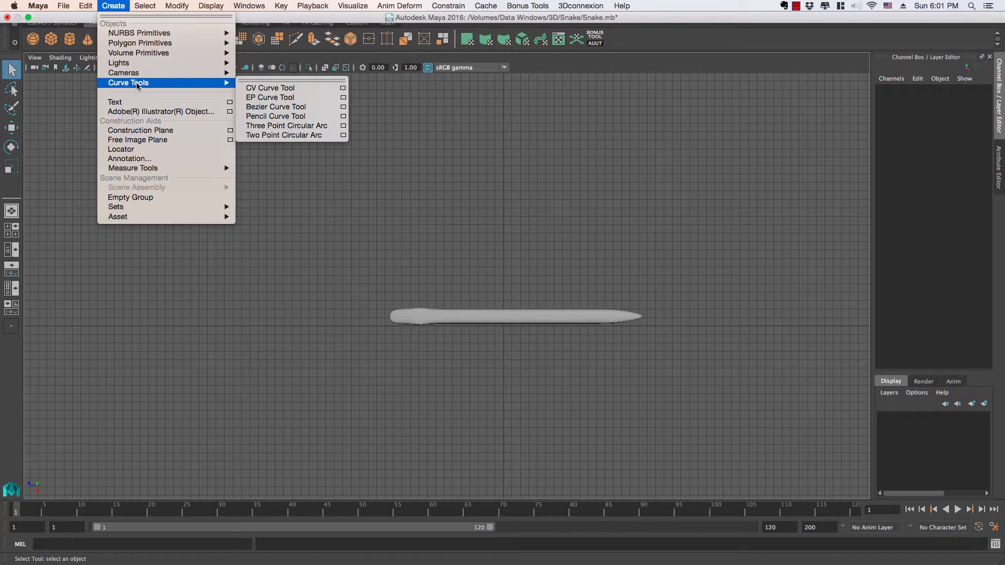
click(260, 93)
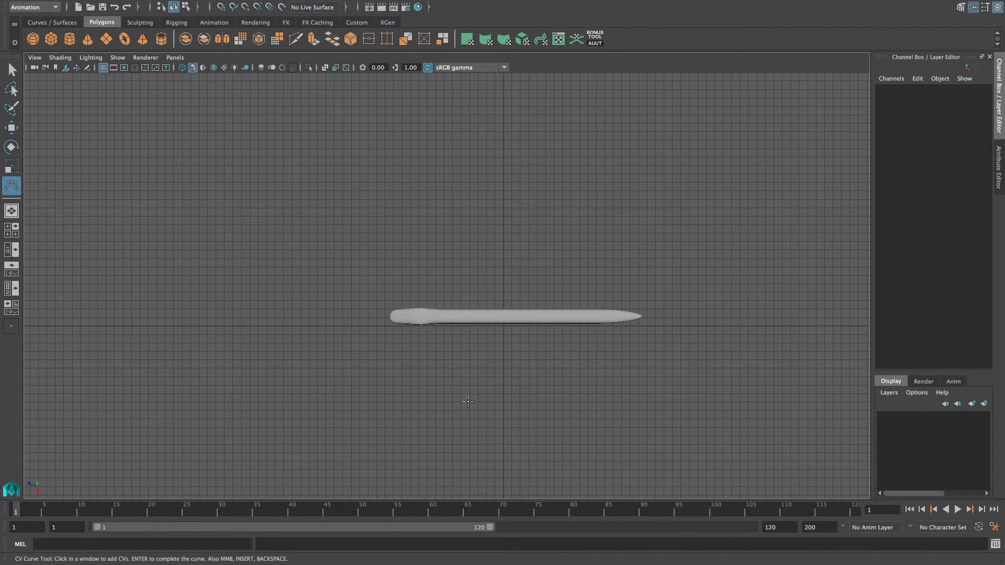
scroll(467, 408, down, 3)
scroll(501, 422, down, 2)
scroll(510, 414, down, 2)
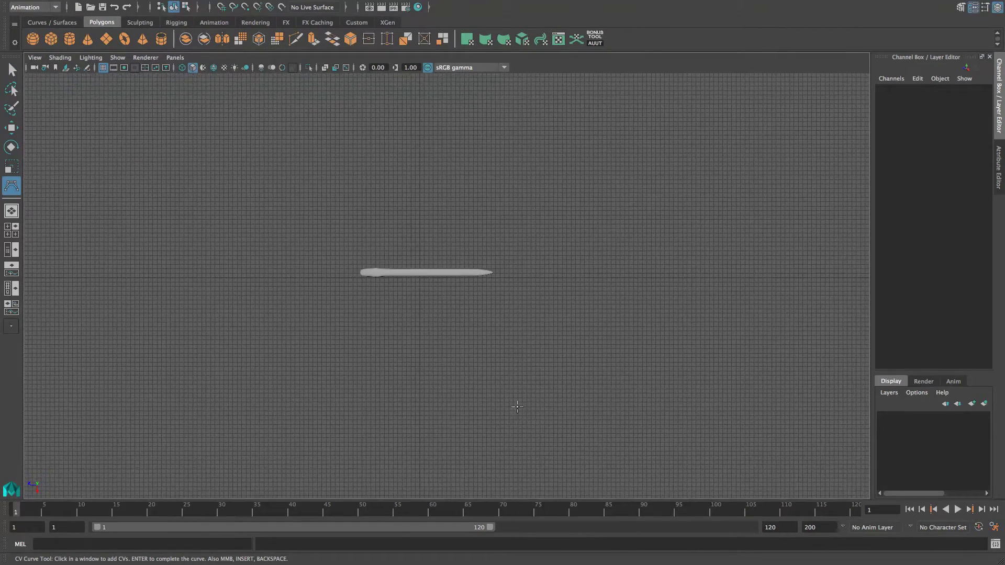
click(550, 355)
click(432, 419)
click(304, 387)
click(261, 317)
click(236, 257)
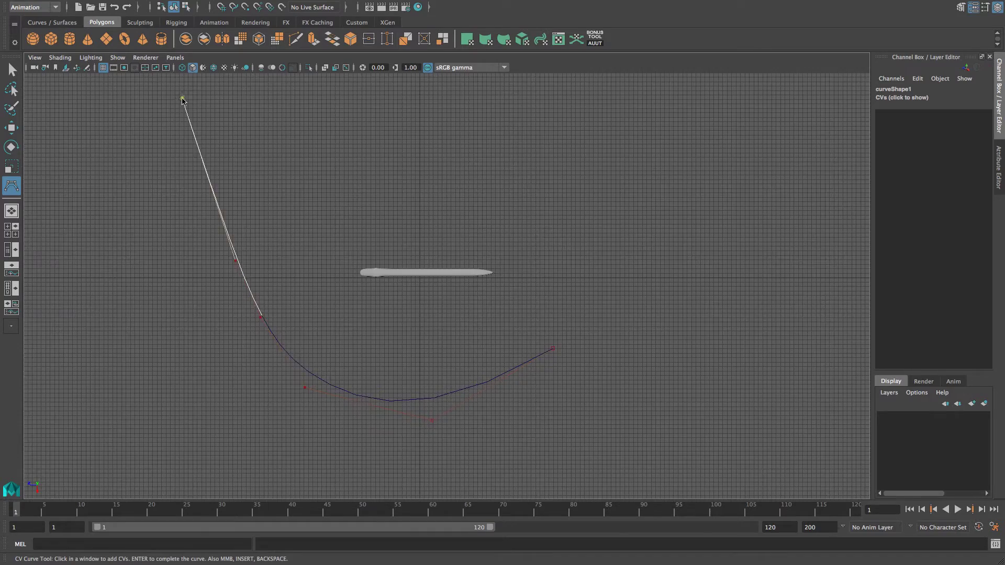
Continue the curve hooking up and rightward, then back along the top.
alt+drag(215, 108, 272, 215)
click(273, 216)
click(300, 193)
click(375, 181)
click(489, 196)
click(583, 173)
alt+drag(583, 173, 489, 136)
click(488, 137)
click(400, 137)
Bring the curve back left and down to its final point, finishing curve1.
click(295, 170)
click(186, 223)
click(174, 297)
alt+drag(171, 355, 157, 390)
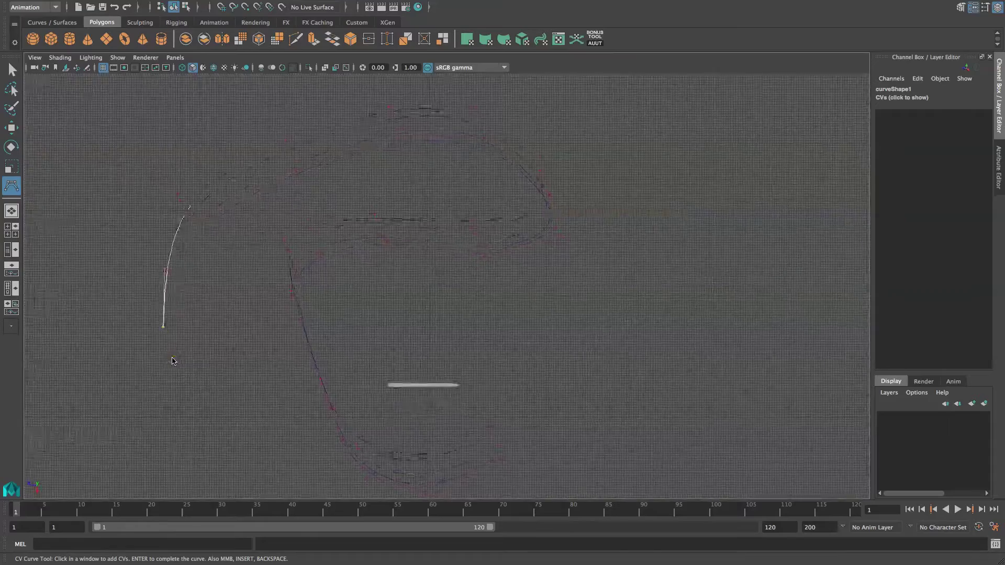
click(157, 390)
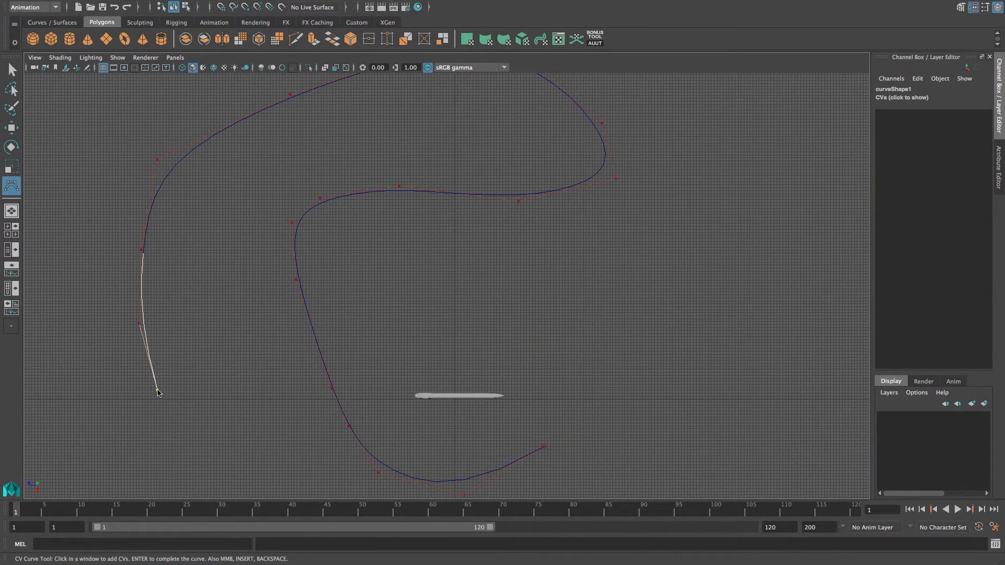
key(Return)
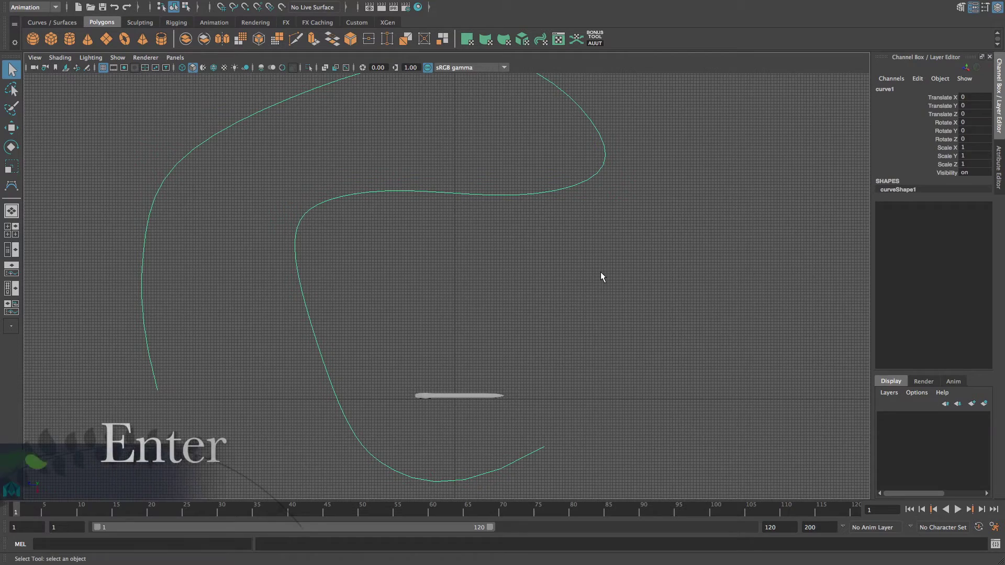
Return to the maximized perspective view, framed on the curve and tilted to look down.
key(space)
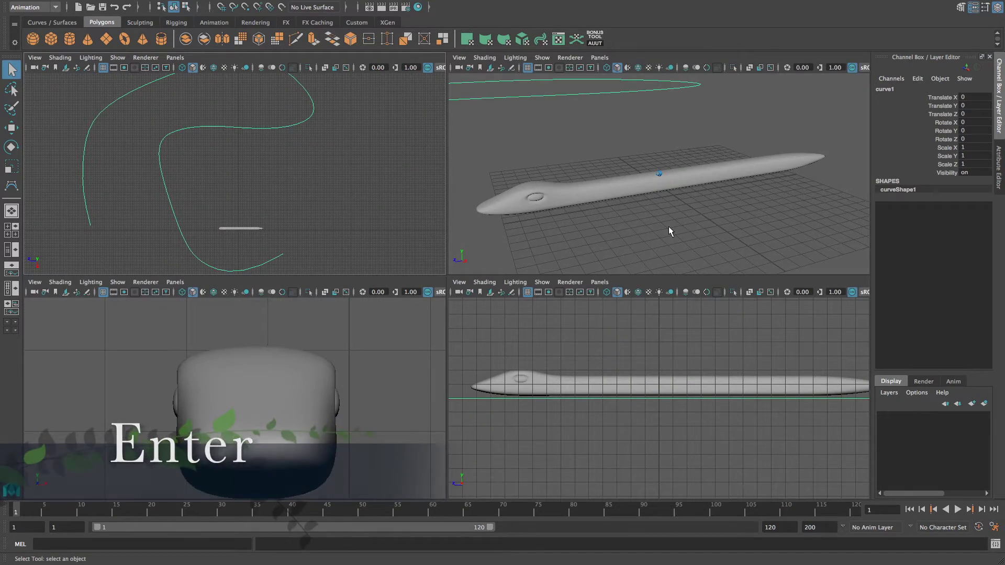
key(space)
key(f)
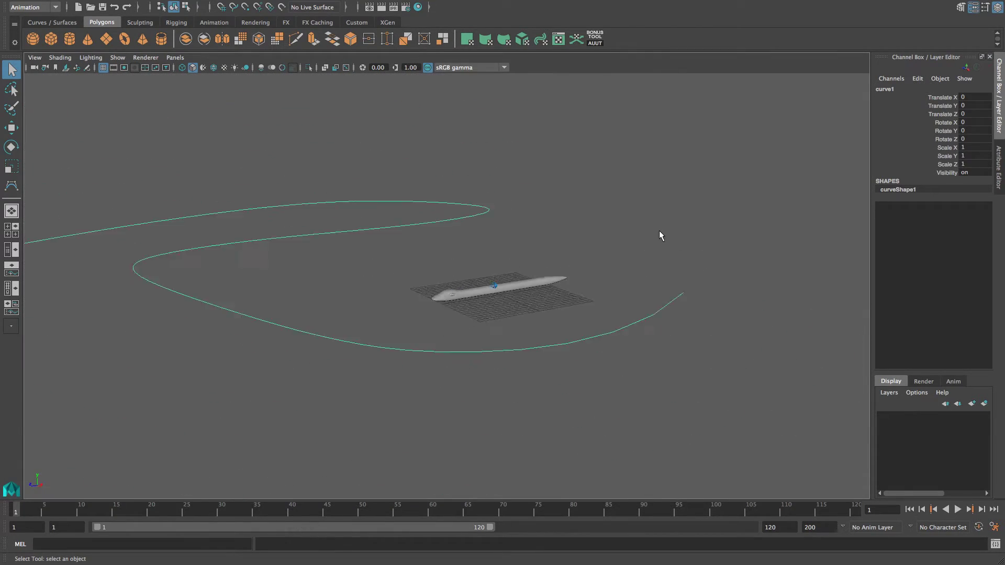
mouse_move(599, 261)
alt+mouse_down()
mouse_move(562, 304)
mouse_move(590, 301)
alt+mouse_up()
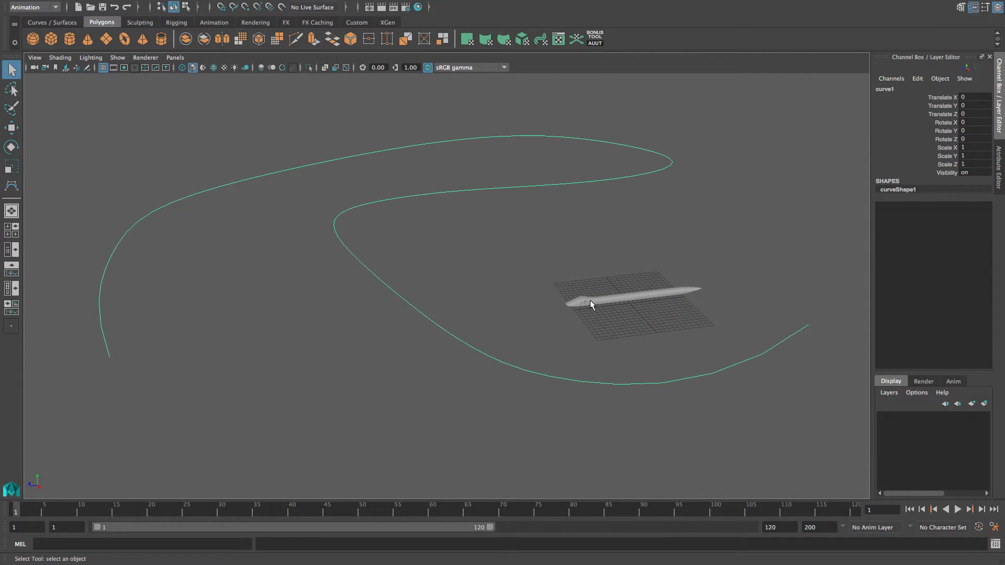
Select the snake with the Move tool and zoom in close.
click(590, 303)
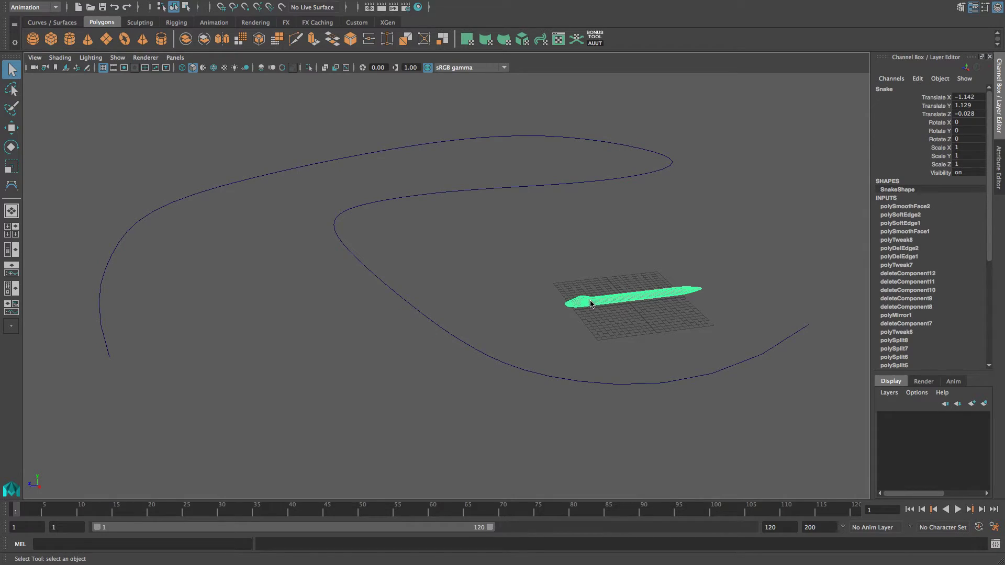
key(w)
scroll(613, 300, up, 2)
scroll(628, 298, up, 3)
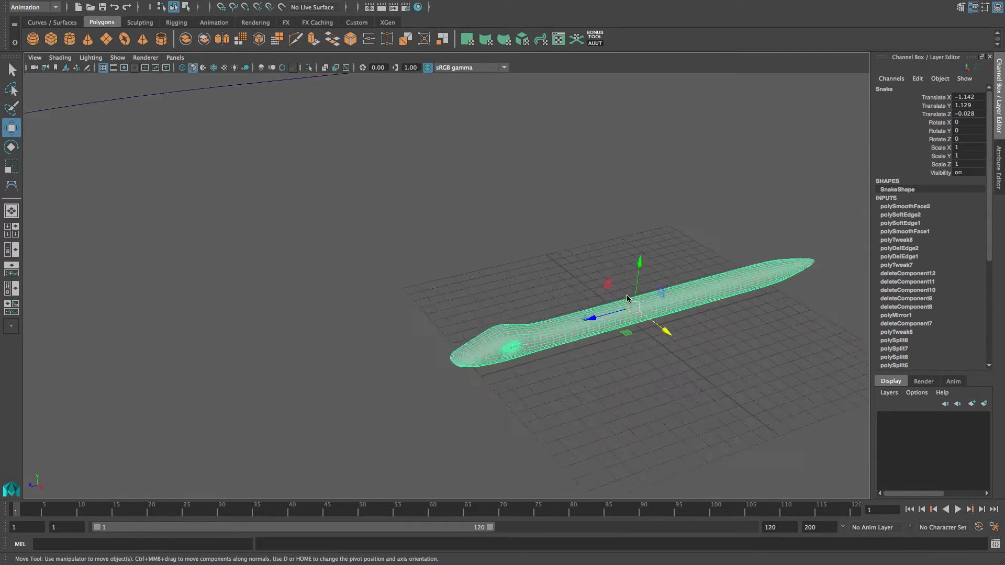
scroll(627, 298, up, 2)
scroll(627, 299, up, 2)
scroll(628, 298, up, 2)
scroll(628, 298, up, 2)
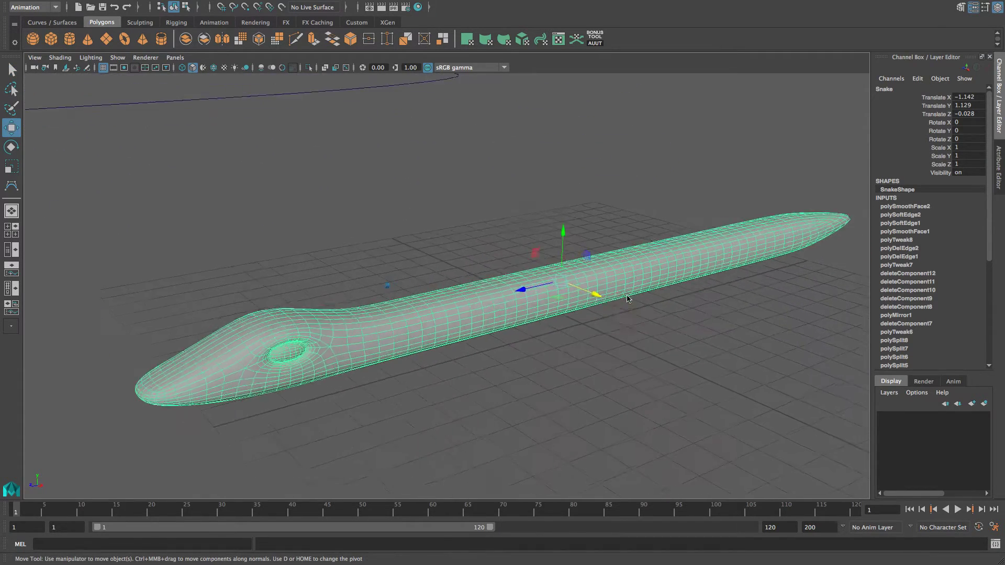
scroll(627, 298, up, 1)
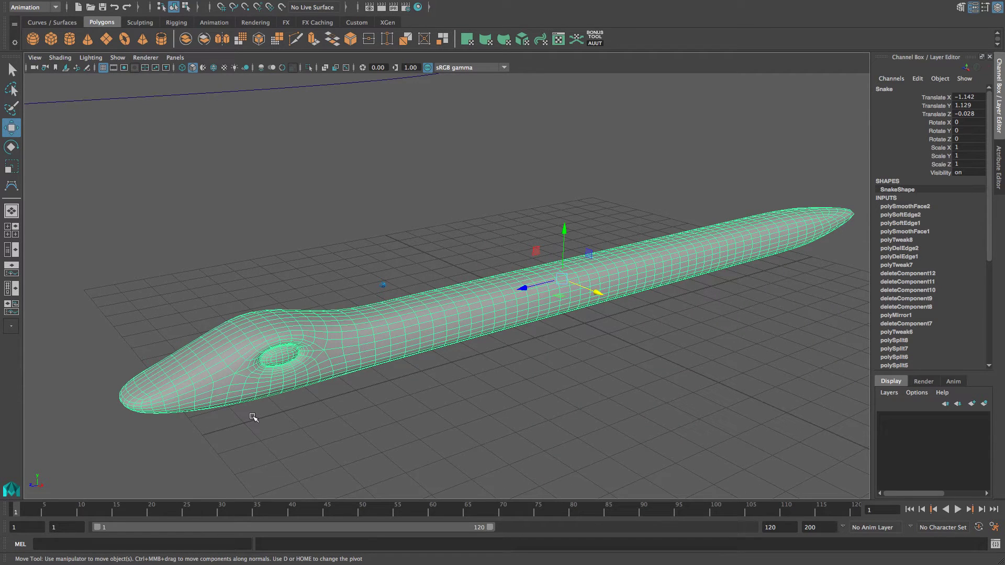
Move the snake's pivot to its head tip and extend the playback range to 200.
key(Insert)
mouse_move(530, 289)
mouse_down()
mouse_move(79, 396)
mouse_move(394, 380)
mouse_move(157, 337)
mouse_move(131, 317)
mouse_move(171, 301)
mouse_move(173, 318)
mouse_up()
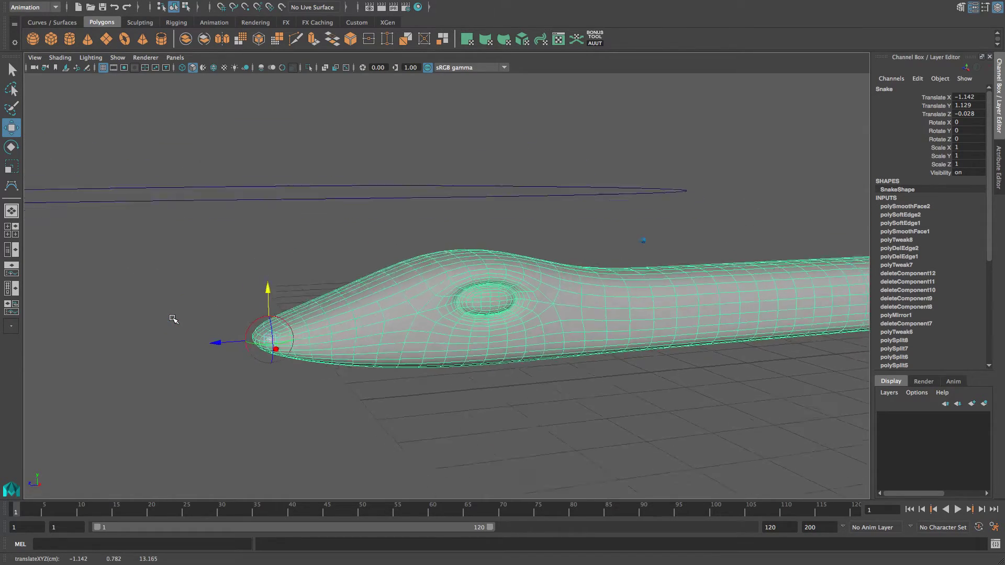
scroll(173, 318, down, 5)
scroll(173, 318, down, 3)
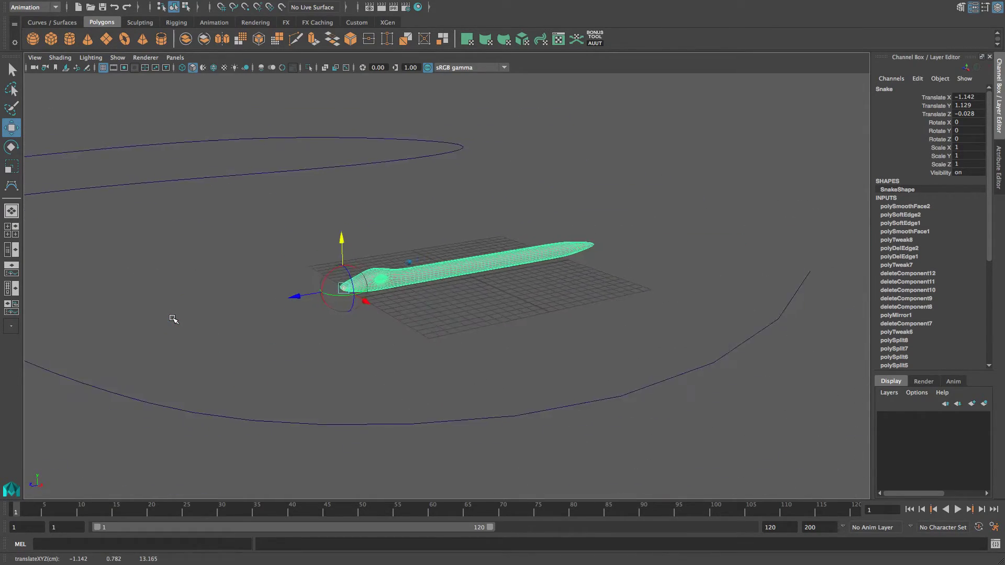
scroll(173, 318, down, 2)
alt+drag(170, 315, 278, 325)
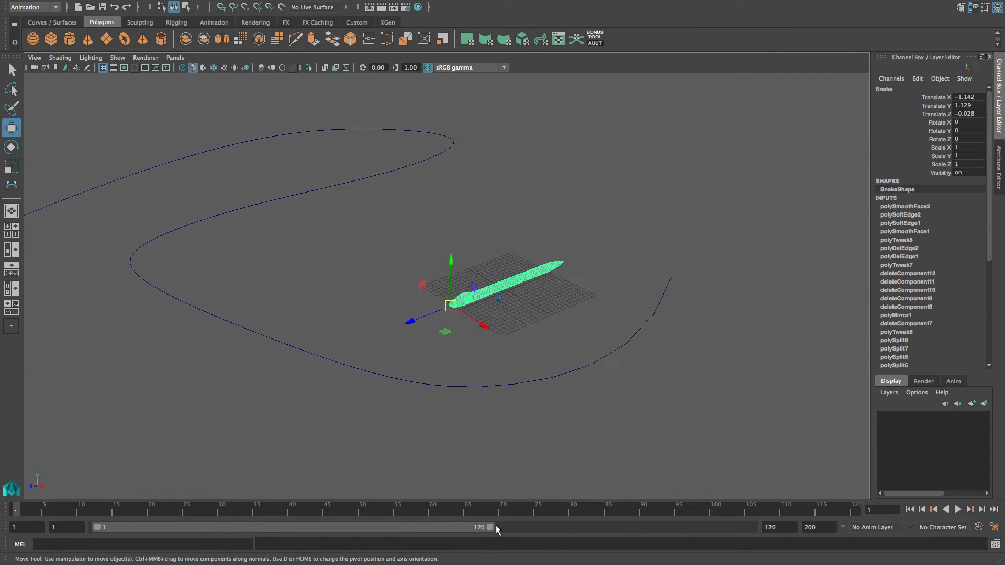
drag(492, 526, 774, 535)
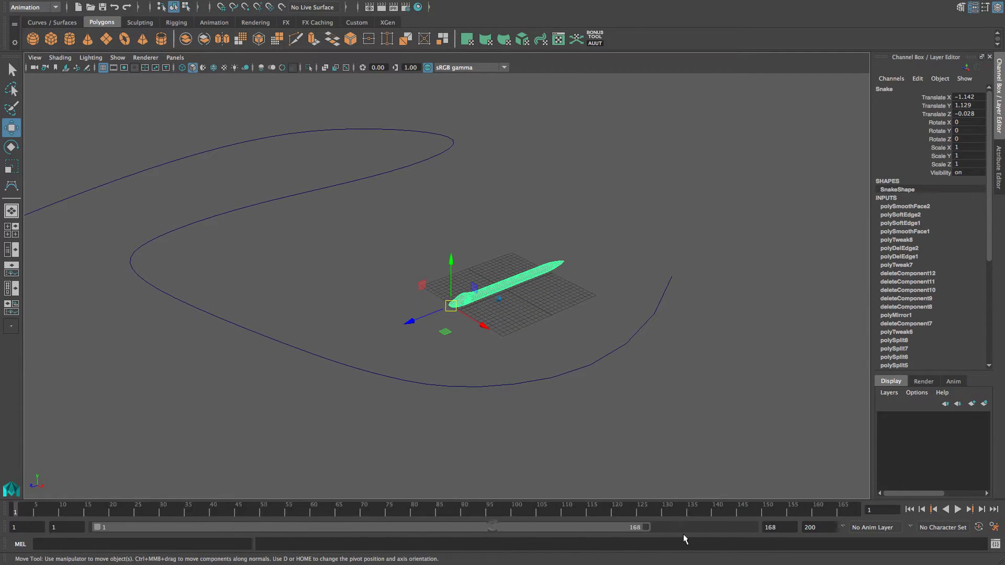
Verify the 200 end frame and add curve1 to the snake selection.
double_click(782, 528)
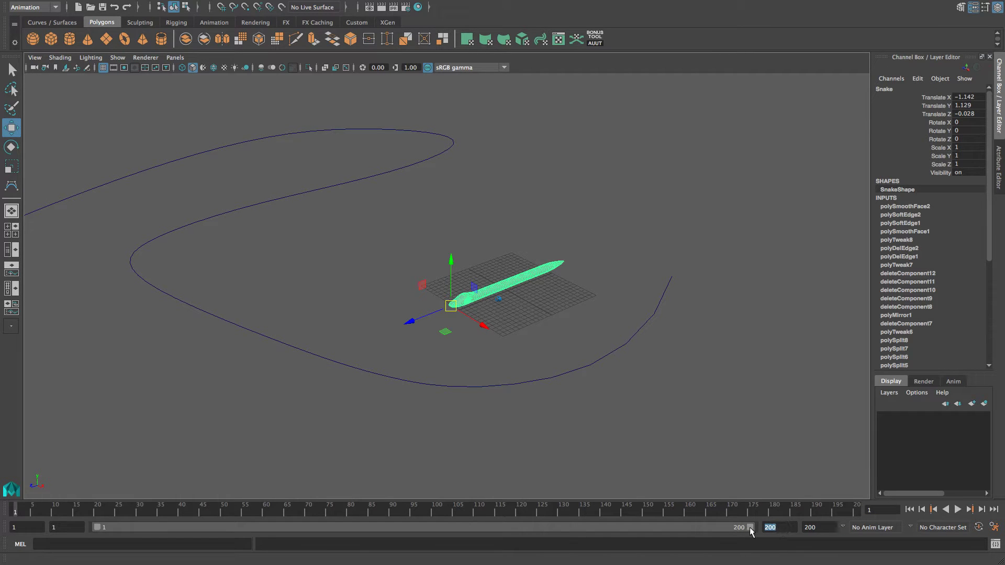
mouse_move(655, 450)
alt+mouse_down()
mouse_move(708, 470)
mouse_move(581, 344)
alt+mouse_up()
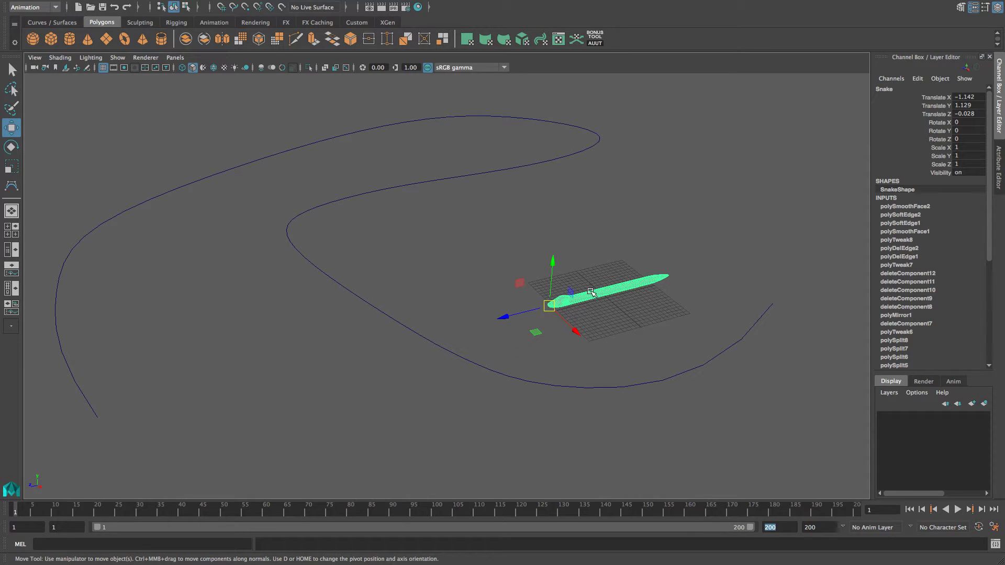
click(617, 388)
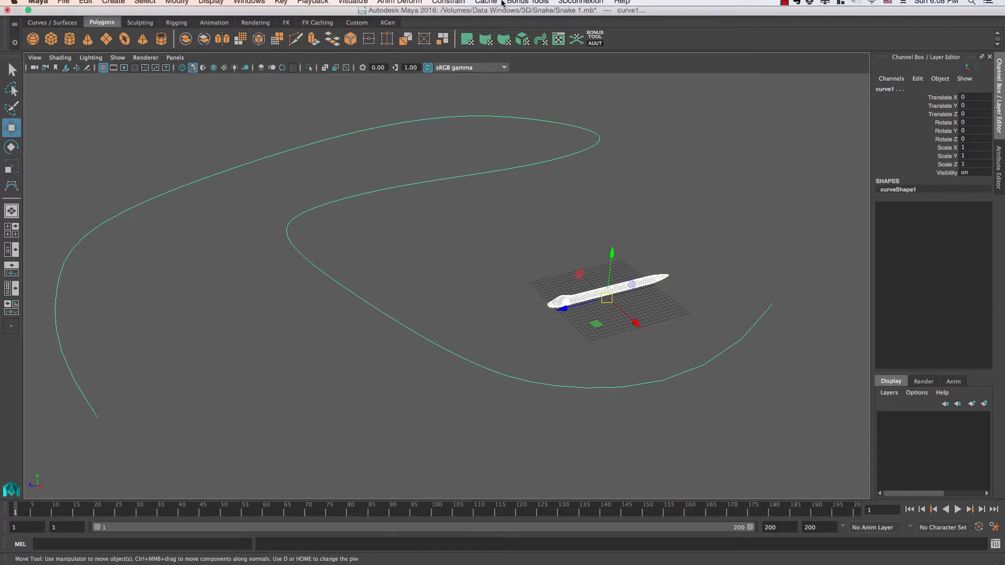
Attach the snake to curve1 with Attach to Motion Path.
click(451, 4)
mouse_move(461, 99)
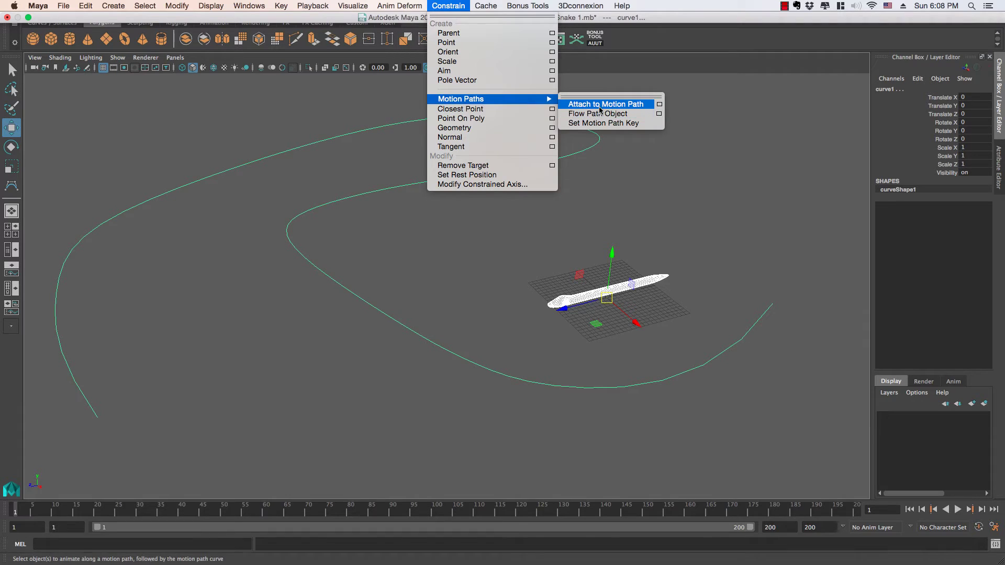
click(600, 109)
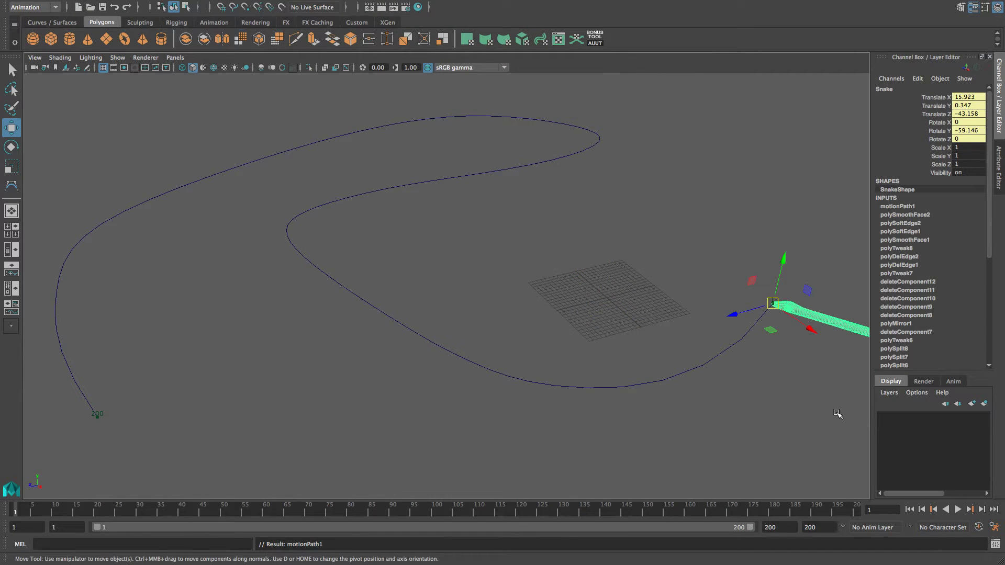
click(836, 413)
Play the path animation, return to frame 1, and frame the selected snake.
click(957, 509)
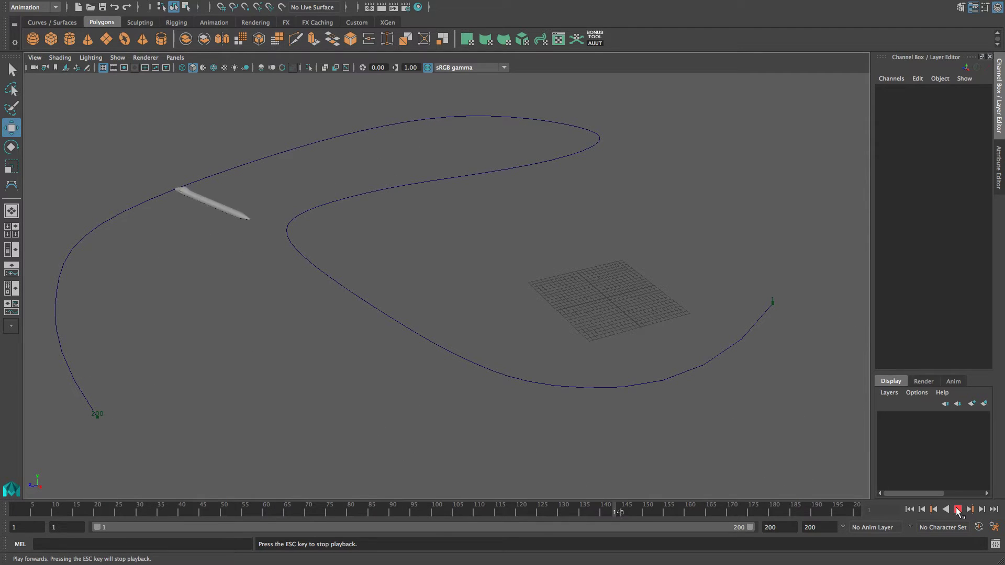
click(957, 509)
click(912, 514)
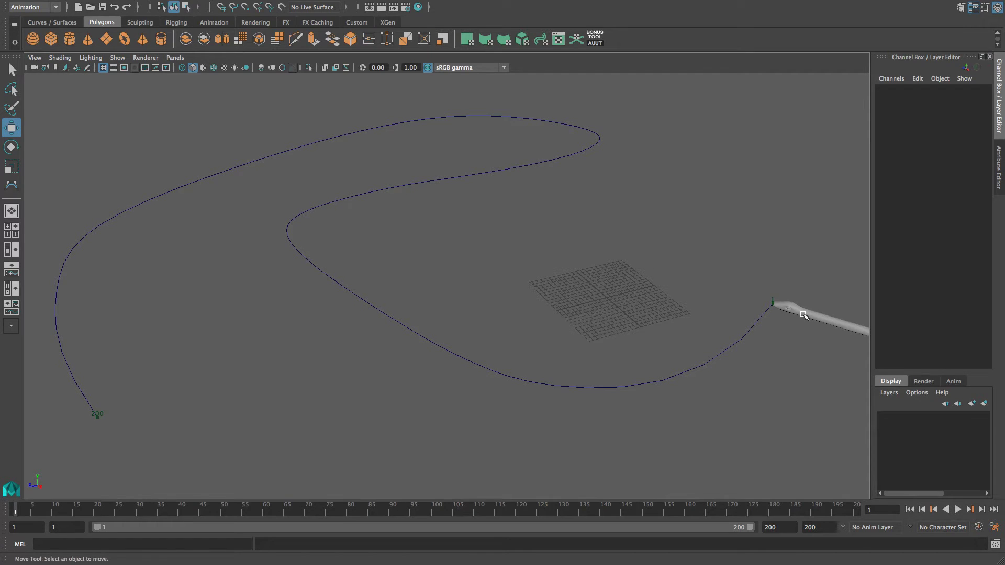
click(802, 314)
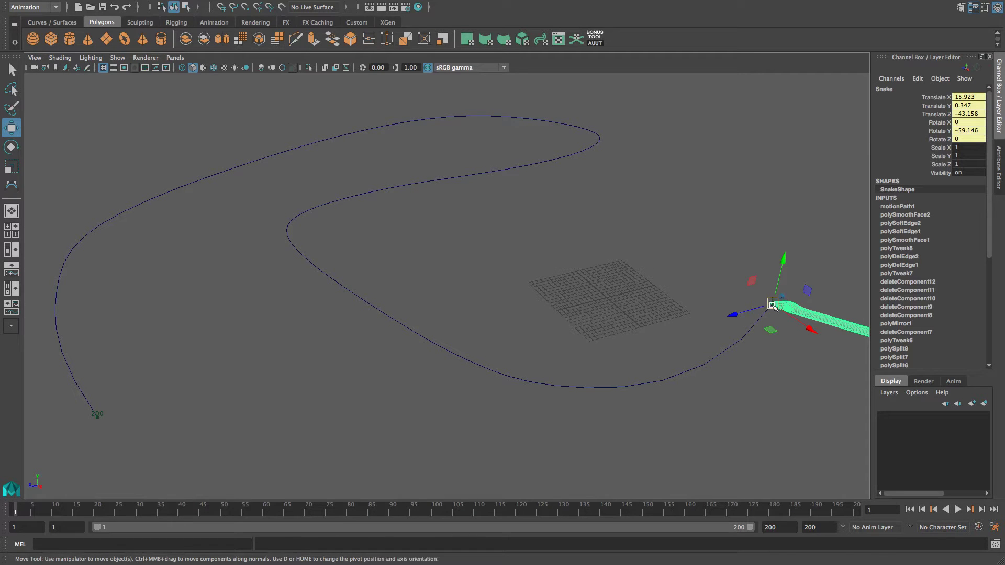
key(f)
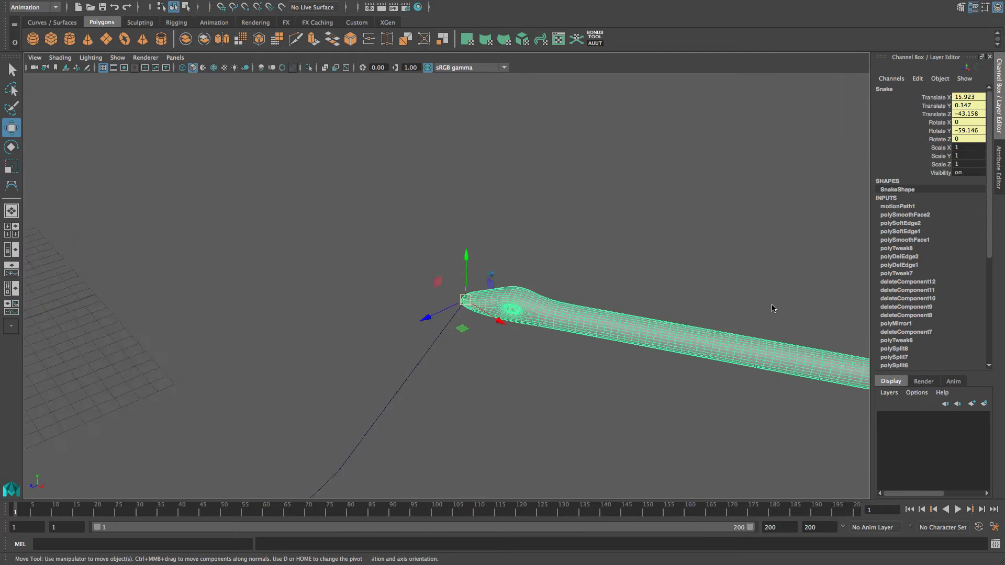
scroll(773, 306, down, 1)
scroll(760, 298, down, 1)
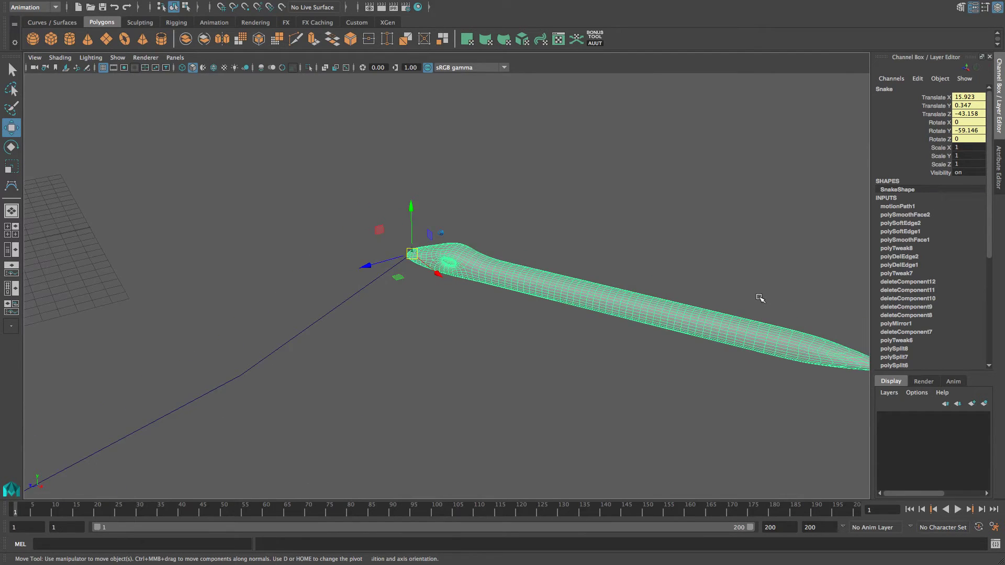
scroll(760, 298, down, 1)
scroll(760, 298, down, 1)
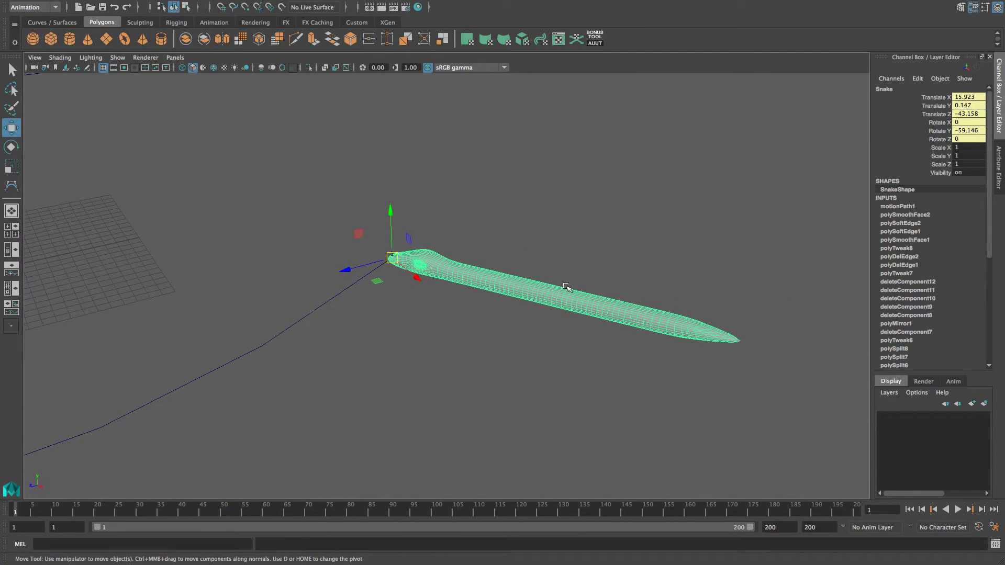
Show motionPath1's attributes and set its Front Axis to Z.
click(999, 156)
click(871, 88)
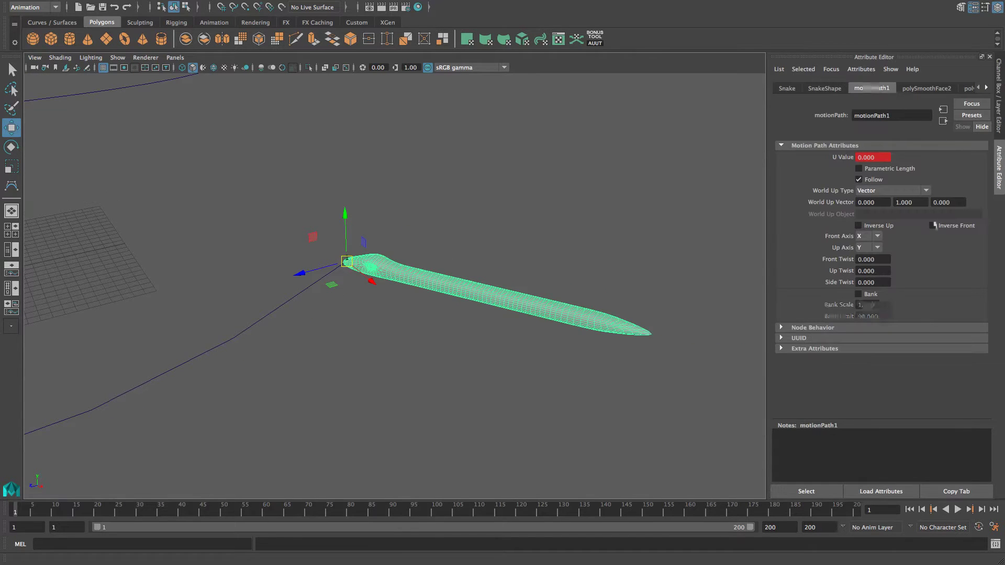
click(877, 236)
click(876, 240)
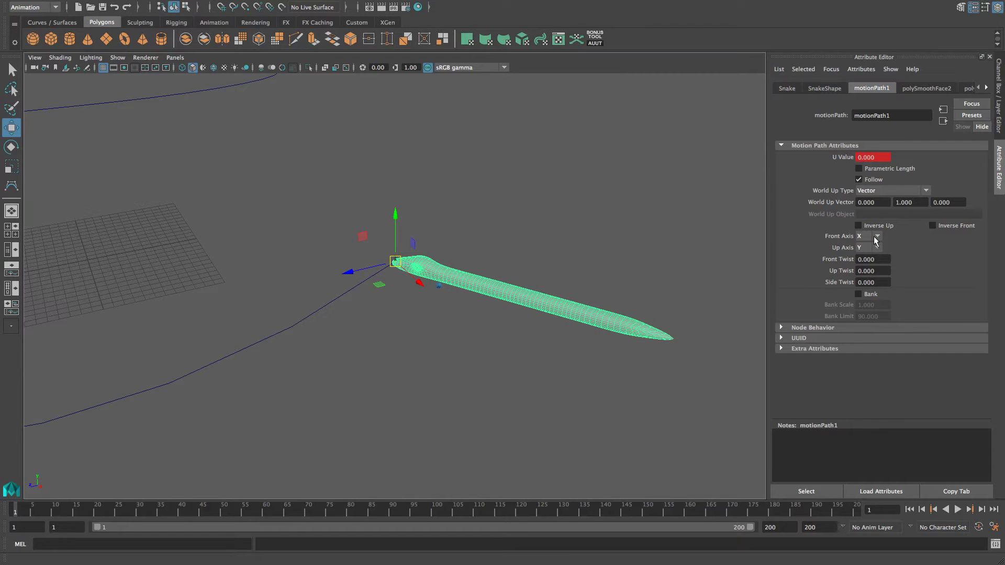
click(877, 240)
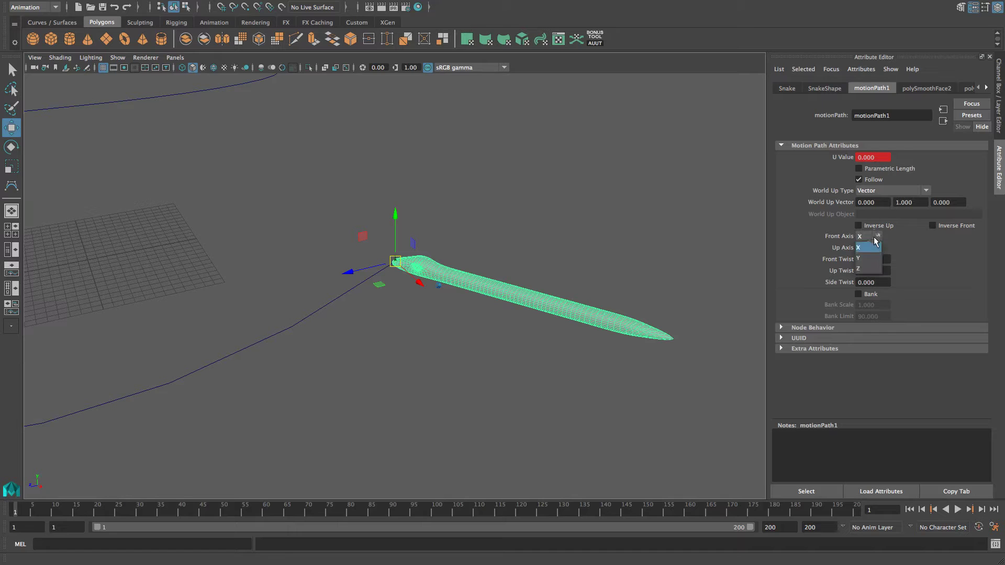
click(865, 261)
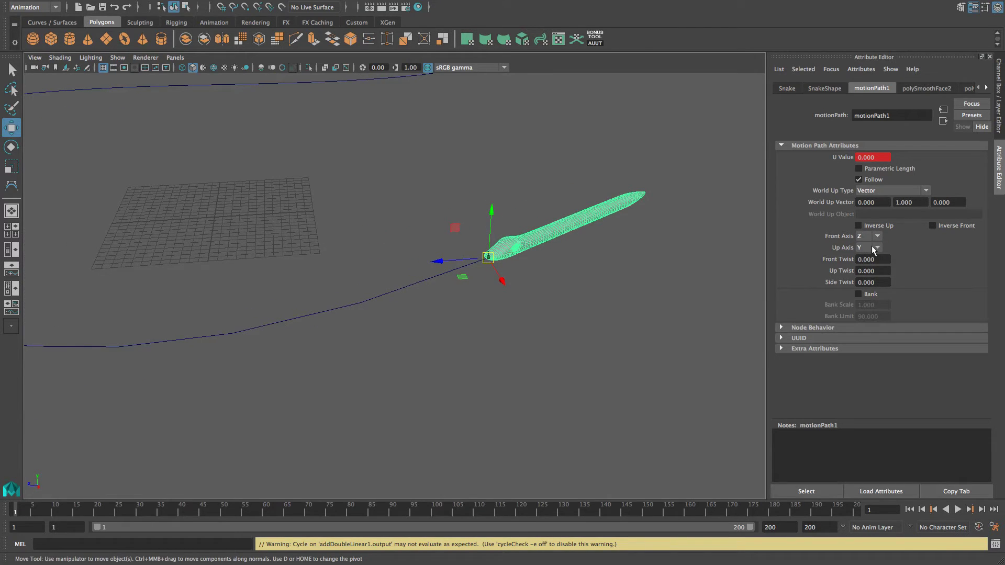
Set Up Axis to Y after trying X and Z, leaving Inverse Front off.
click(873, 249)
click(867, 258)
click(870, 250)
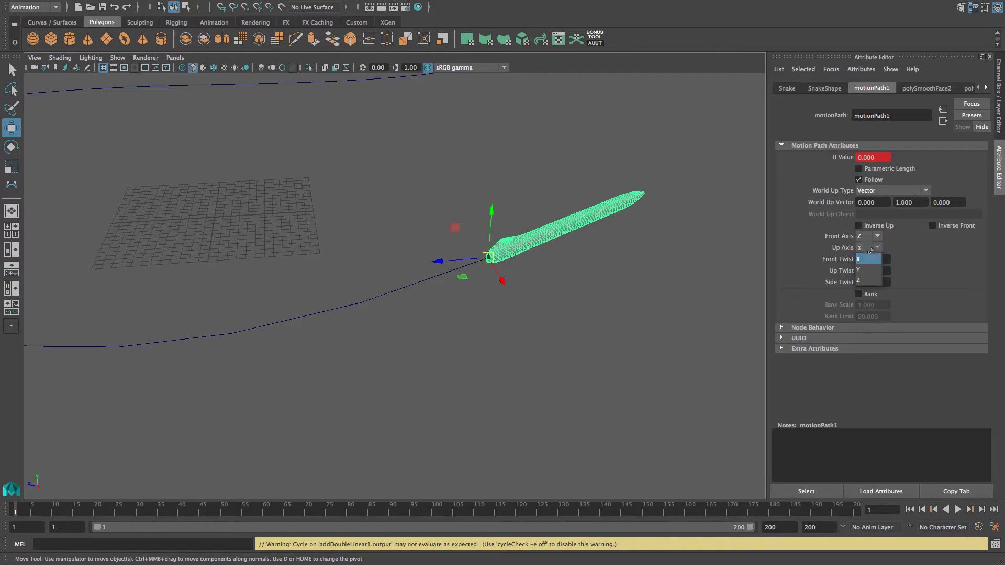
click(861, 280)
click(865, 247)
click(866, 258)
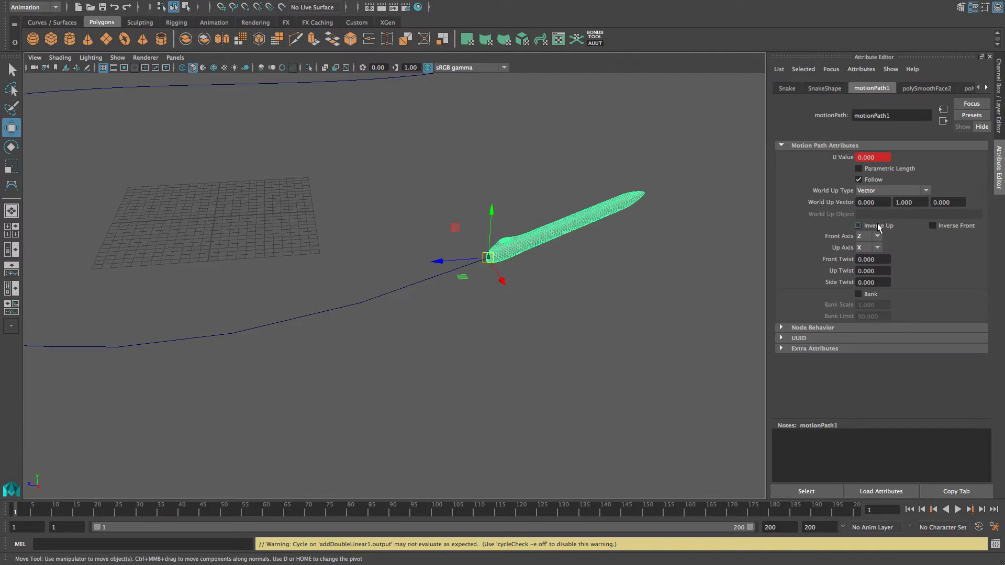
click(870, 248)
click(869, 259)
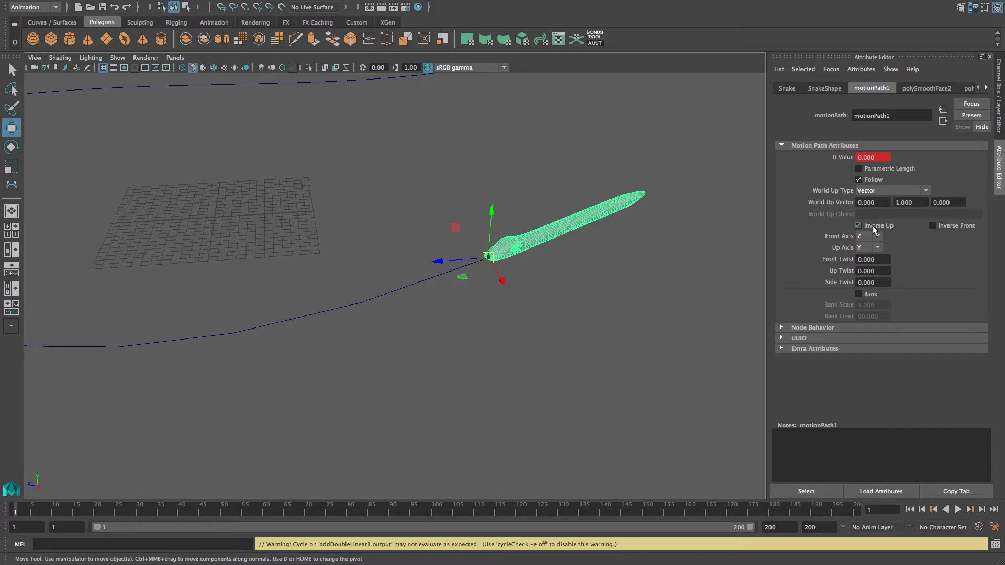
click(871, 225)
click(942, 223)
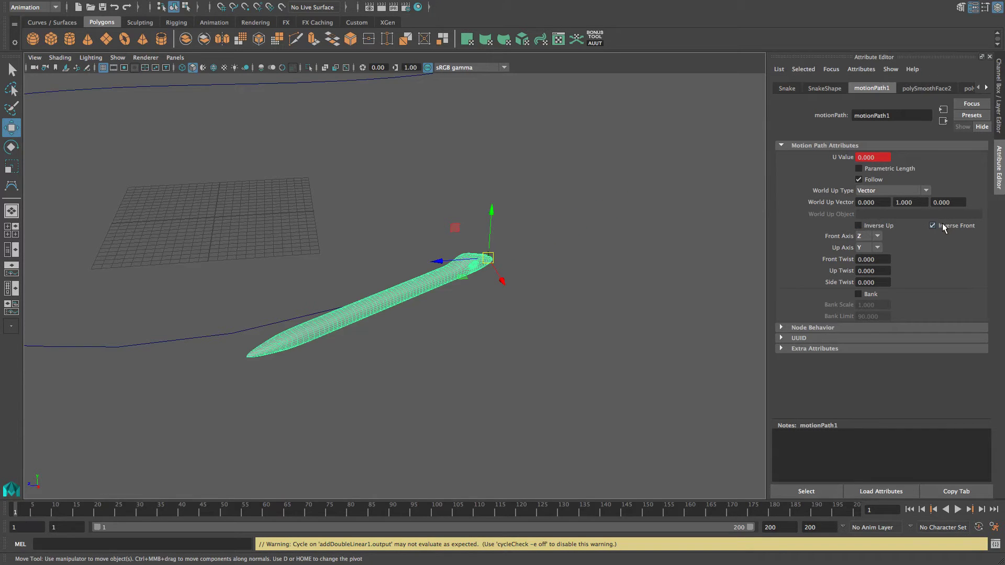
click(932, 225)
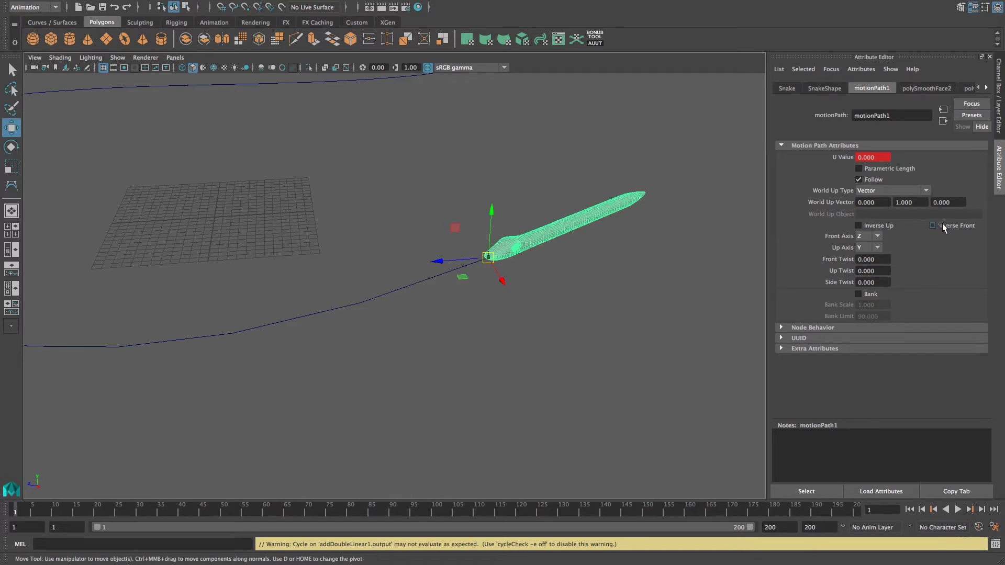
Play the animation, then scrub the timeline to check the snake follows curve1, ending at frame 50.
key(a)
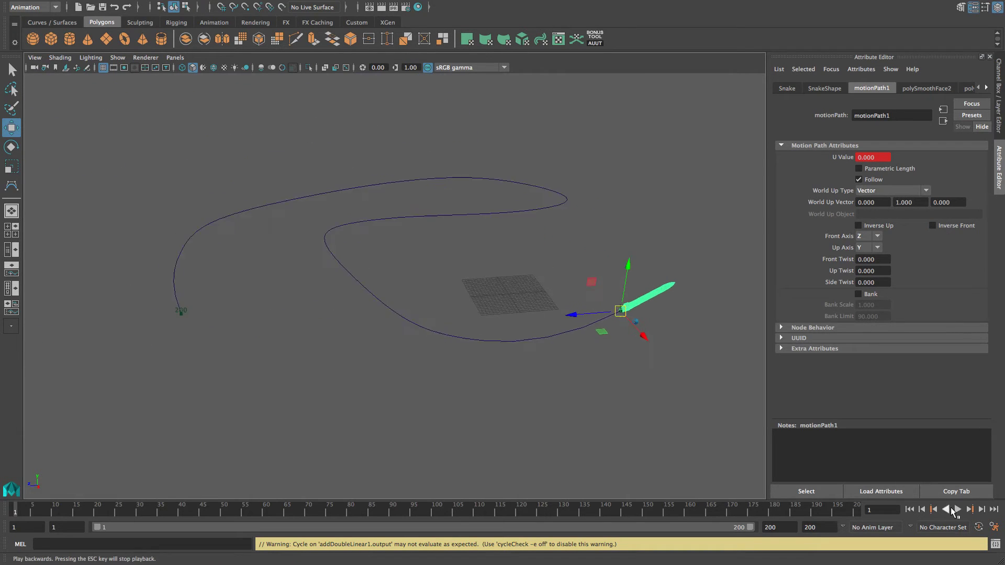
click(957, 510)
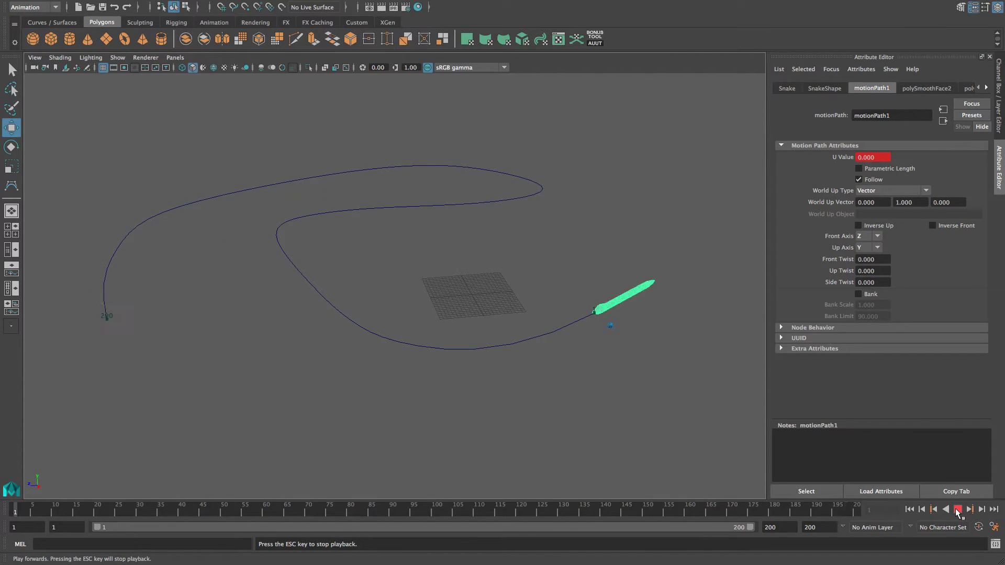
click(957, 510)
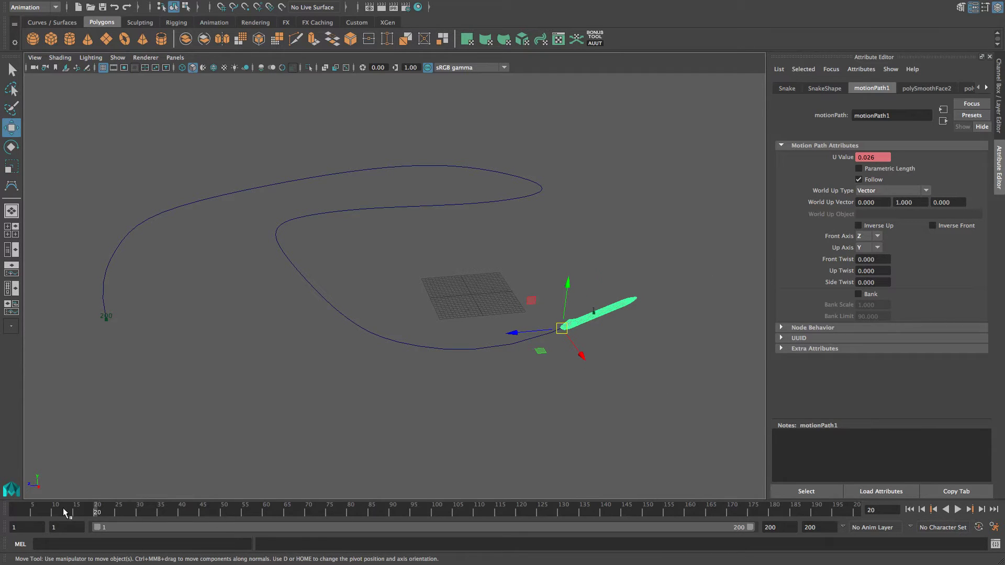
drag(63, 507, 14, 508)
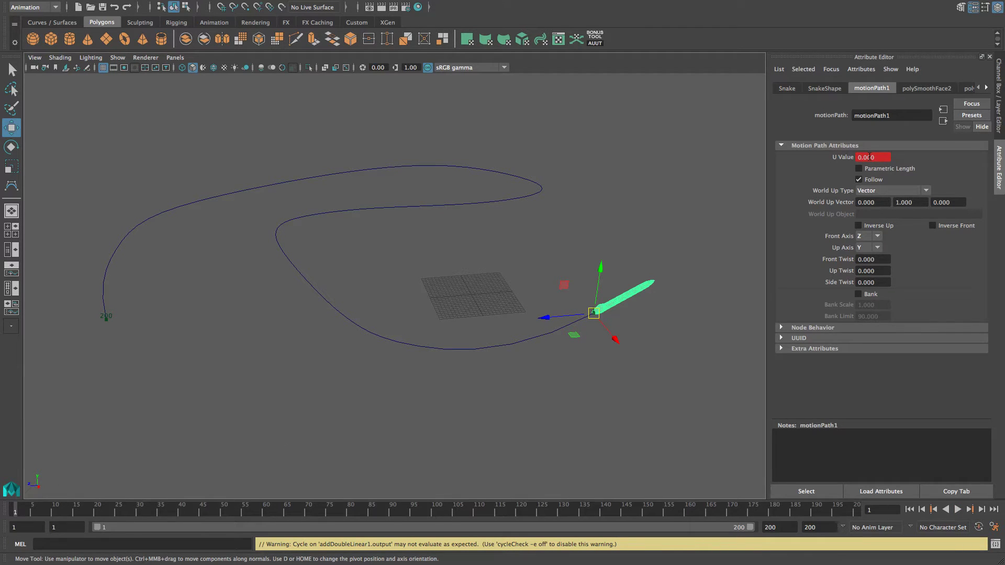
drag(16, 510, 300, 511)
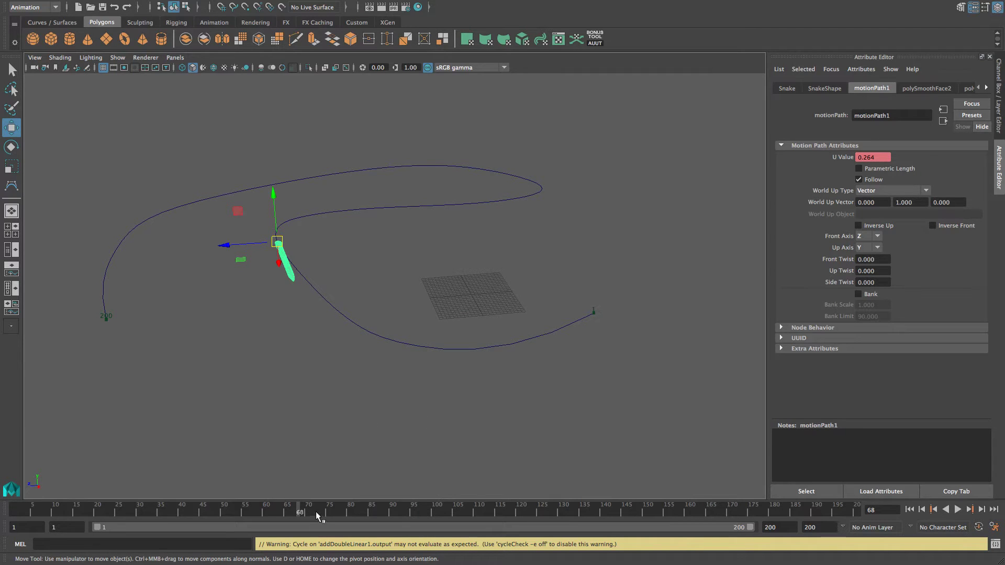
mouse_move(299, 511)
mouse_down()
mouse_move(414, 513)
mouse_move(224, 512)
mouse_up()
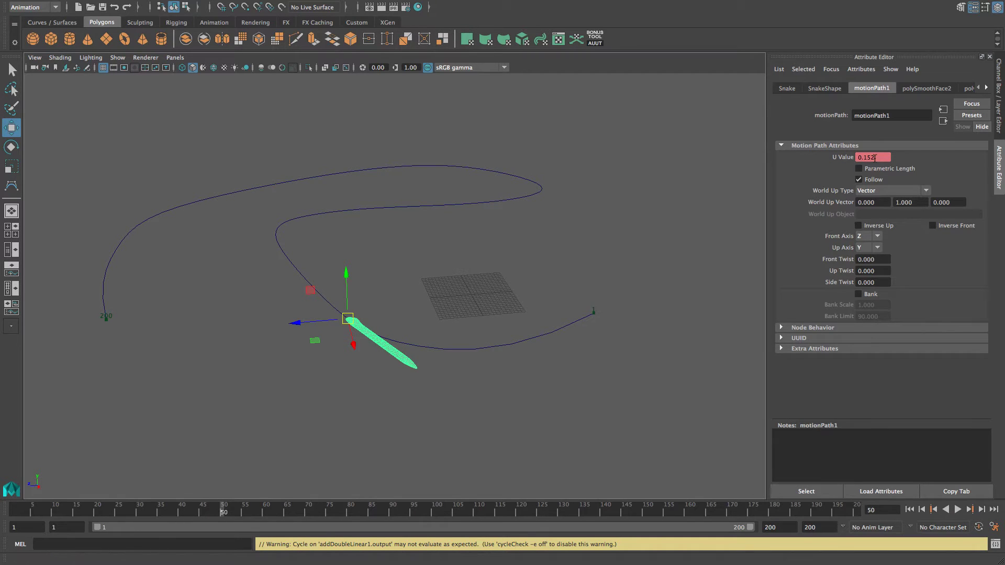
Set motionPath1's U Value to 0.8 and key it at frame 50.
double_click(874, 157)
text(0)
key(Return)
text(0)
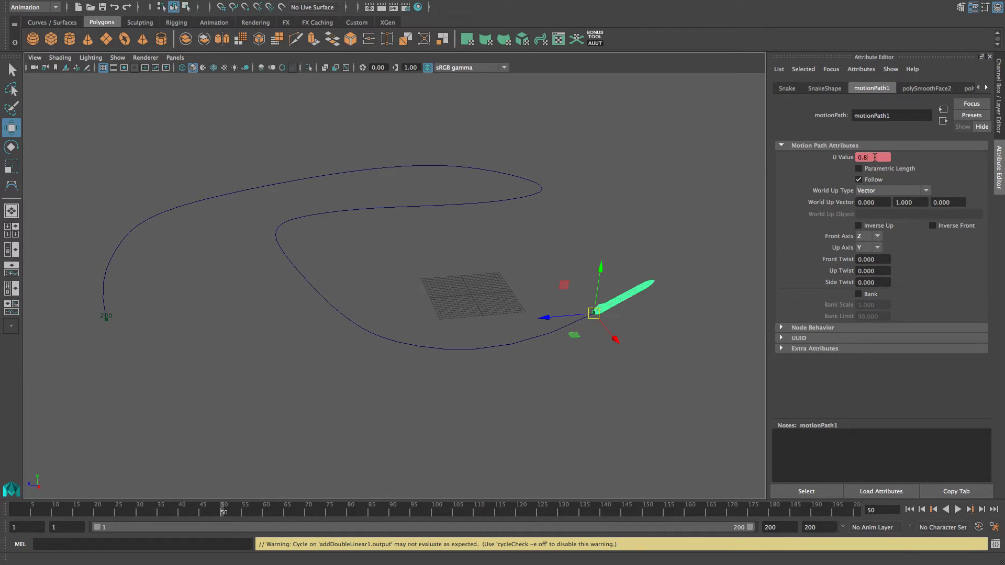
key(Return)
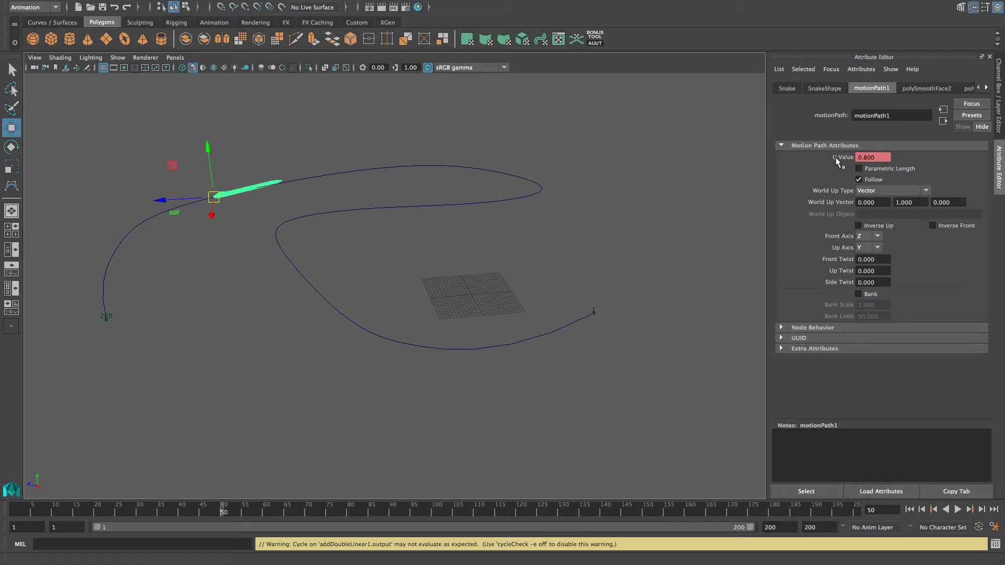
right_click(836, 157)
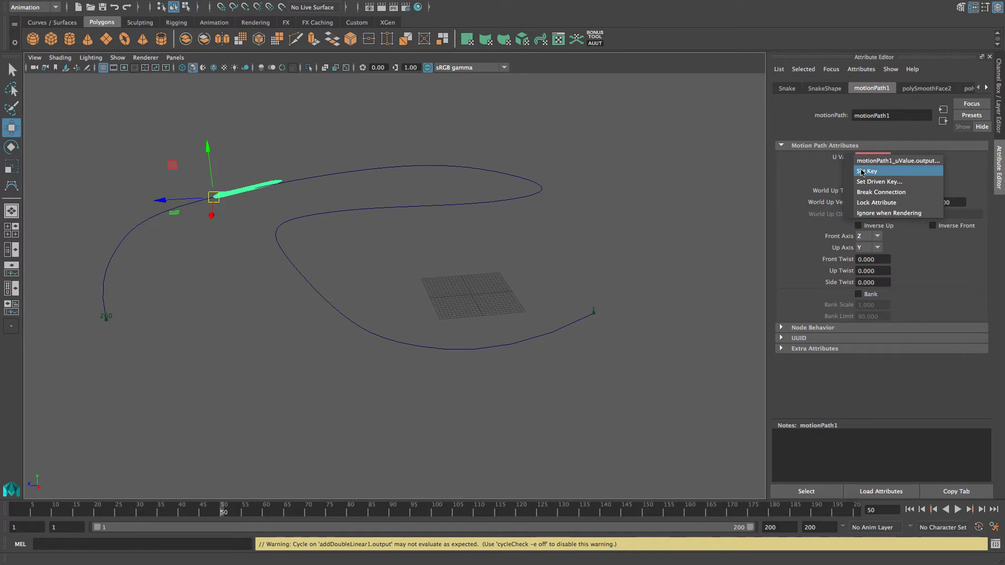
click(861, 172)
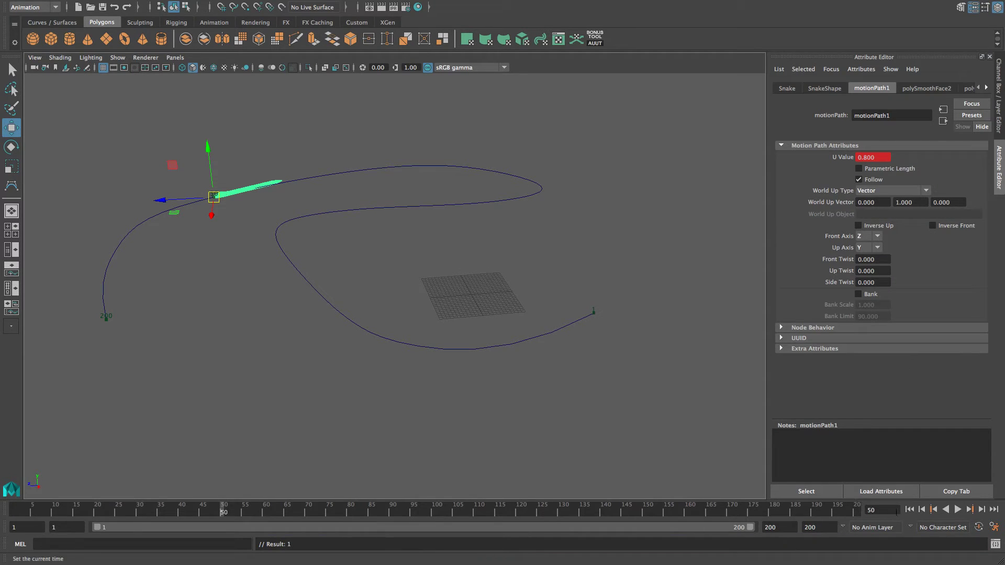
Deselect the snake and play the animation from the start.
click(649, 458)
click(909, 510)
click(956, 510)
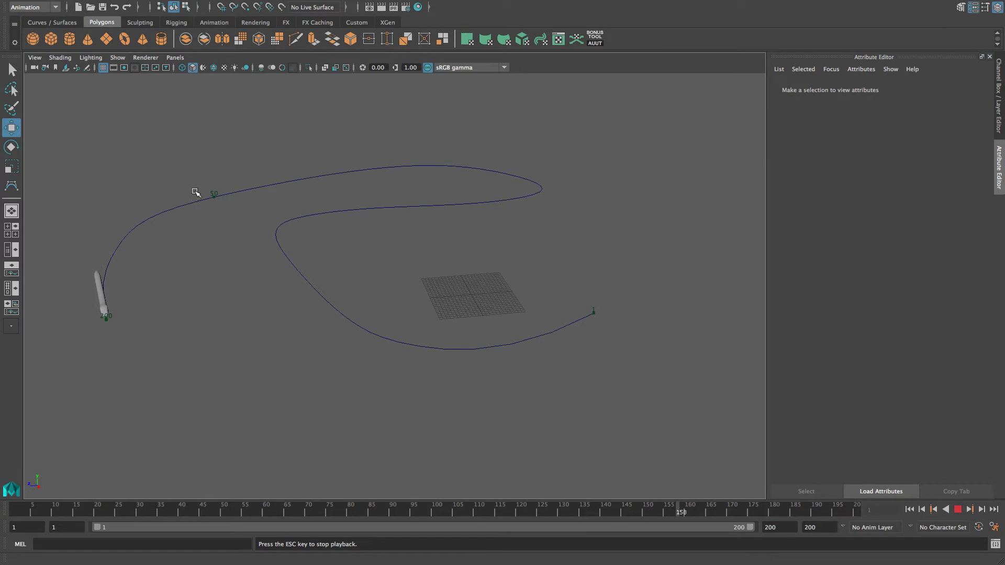
Stop playback, delete the motionPath1 key at frame 50, and return to frame 1.
key(Escape)
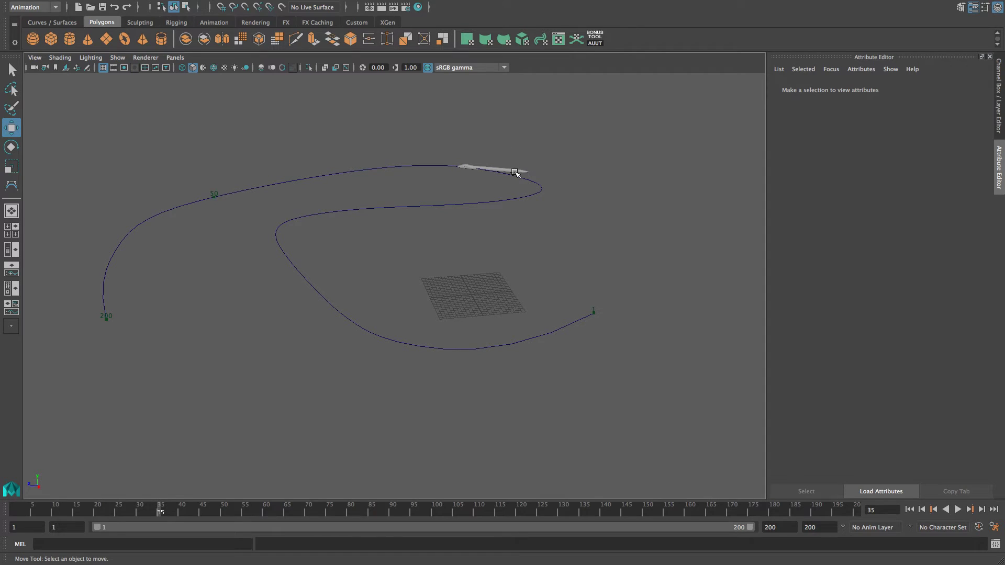
click(513, 169)
click(805, 490)
click(220, 511)
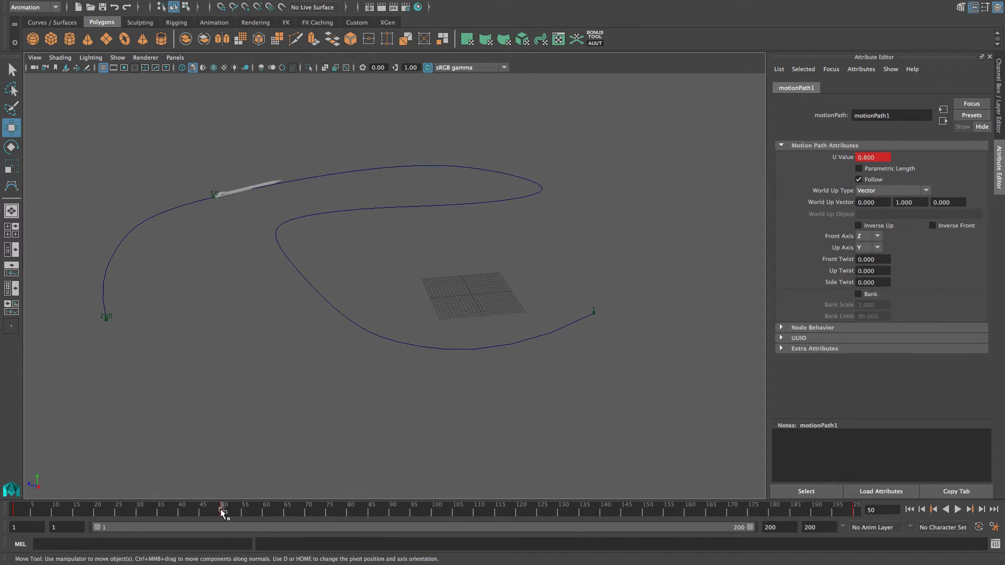
right_click(220, 509)
click(257, 391)
click(910, 510)
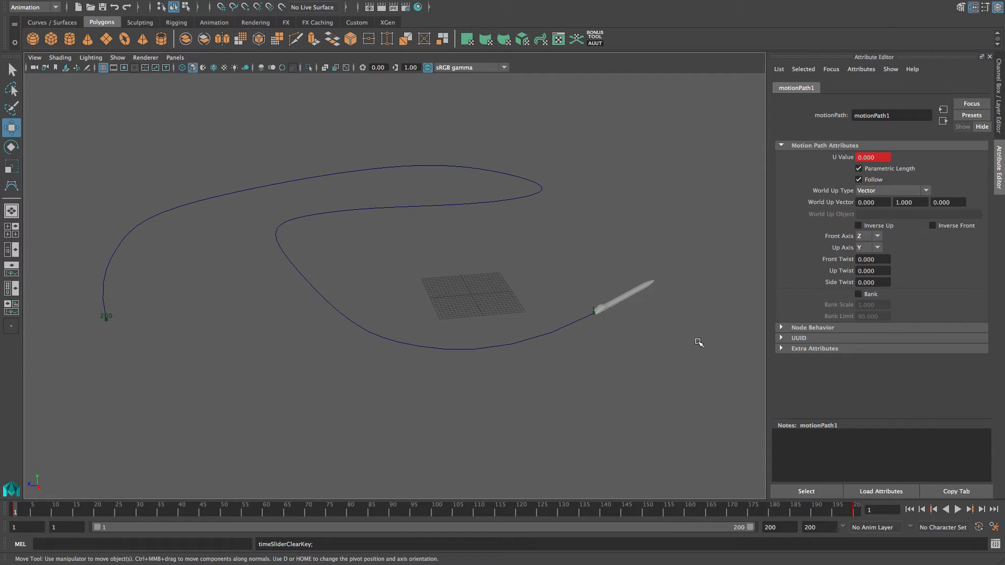
click(958, 510)
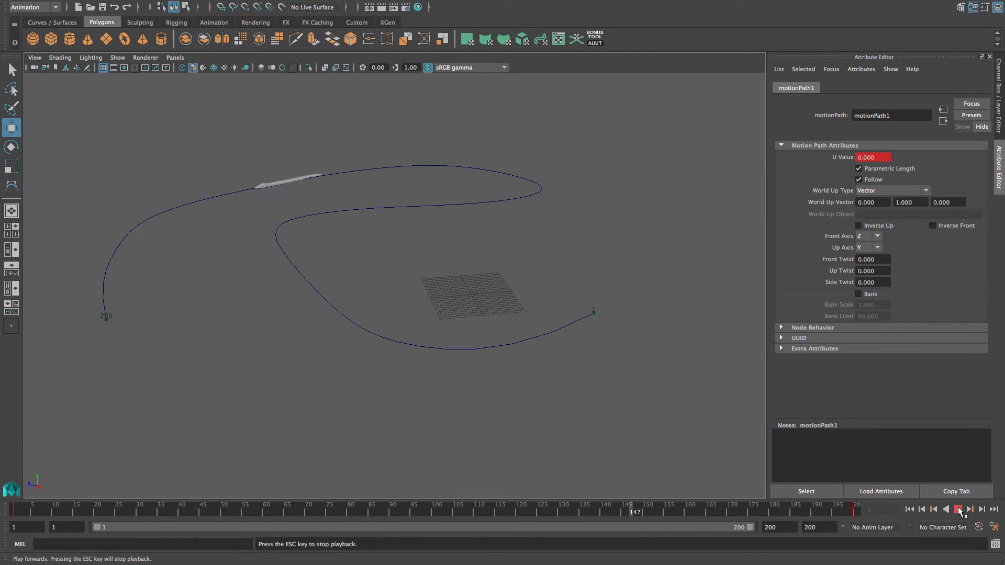
click(958, 509)
click(914, 510)
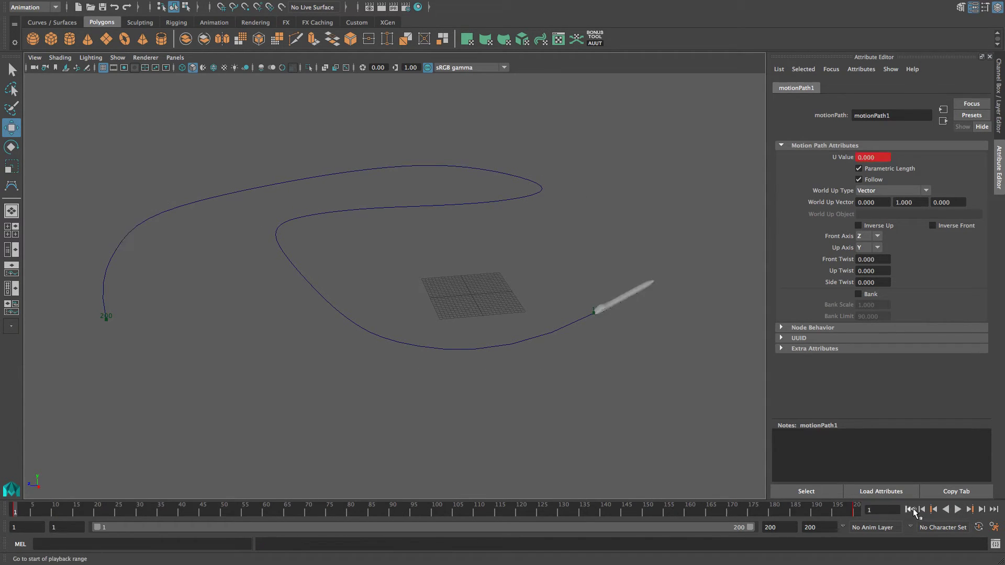
click(596, 312)
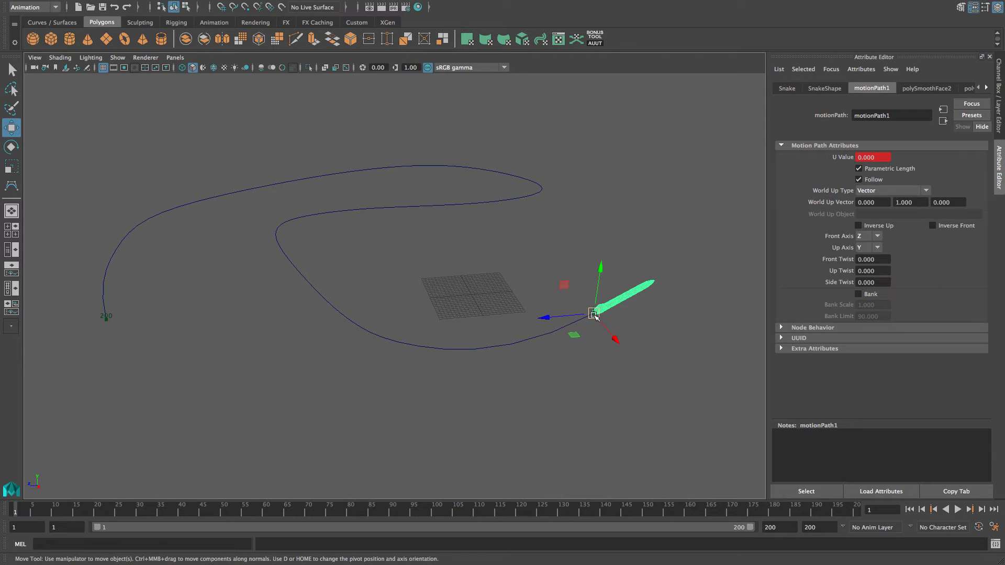
click(960, 510)
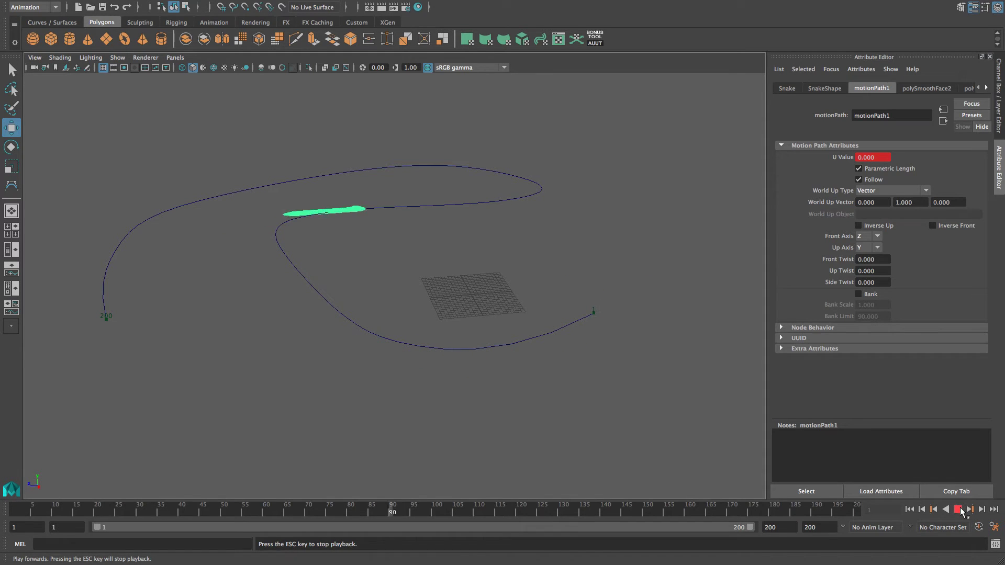
click(959, 510)
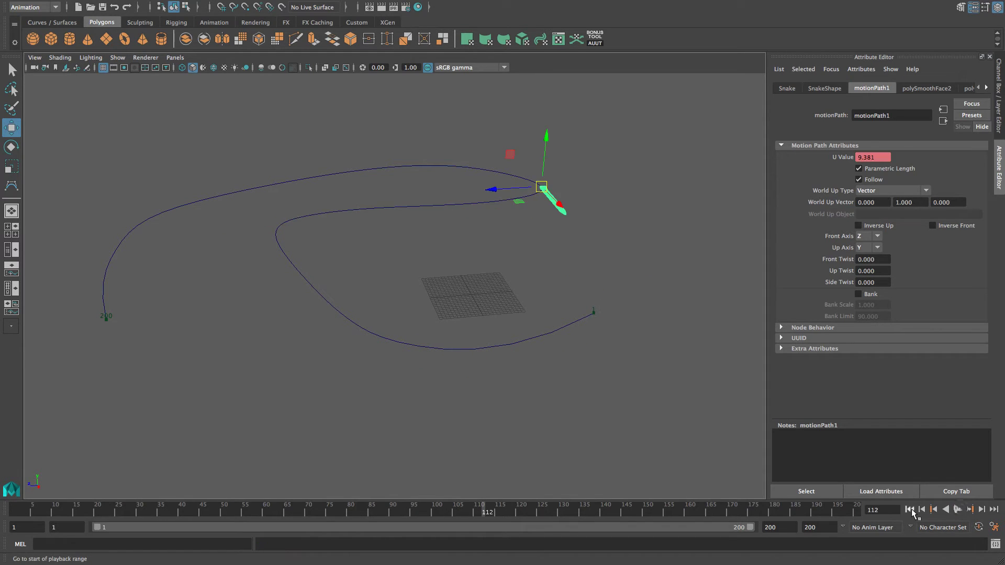
click(910, 509)
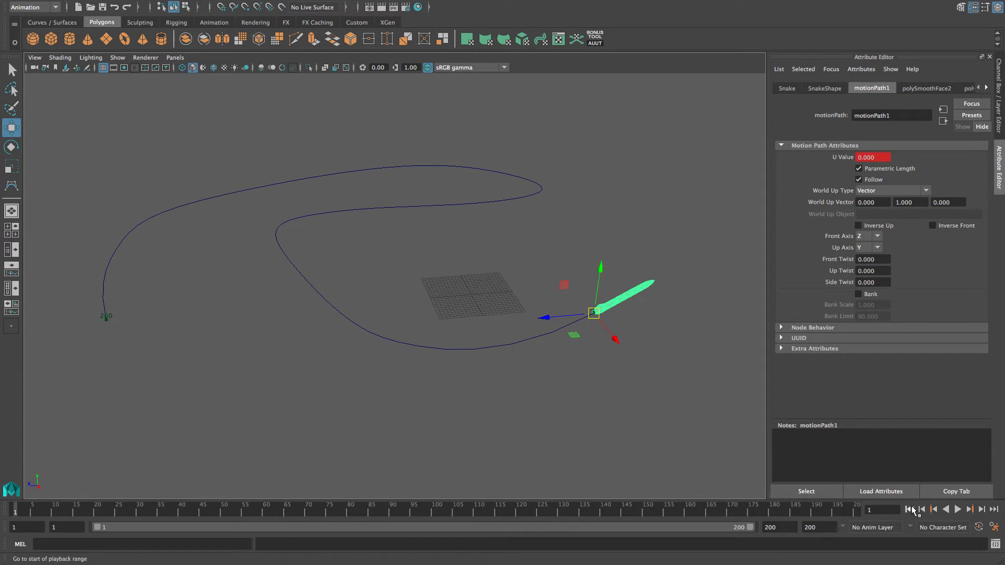
scroll(753, 366, up, 2)
scroll(753, 366, up, 2)
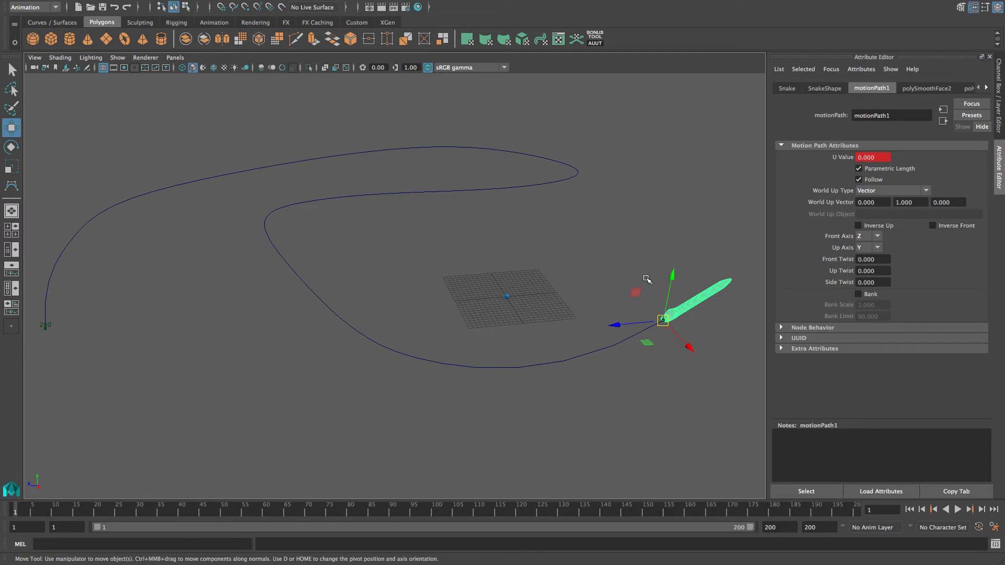
Wrap a tight Flow Path Object lattice around the snake, preview playback, and return to frame 1.
click(464, 5)
mouse_move(487, 99)
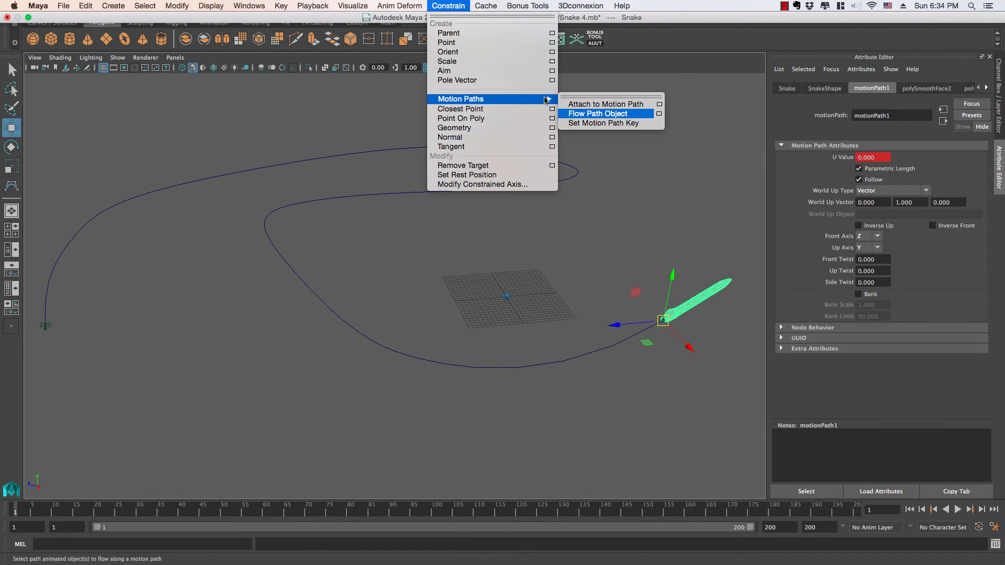
click(660, 115)
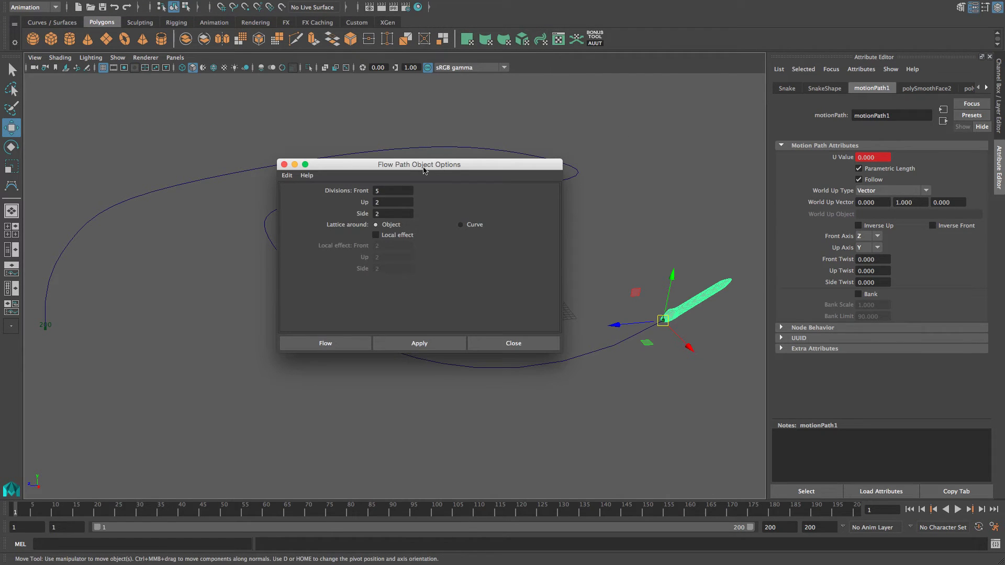
drag(420, 167, 400, 160)
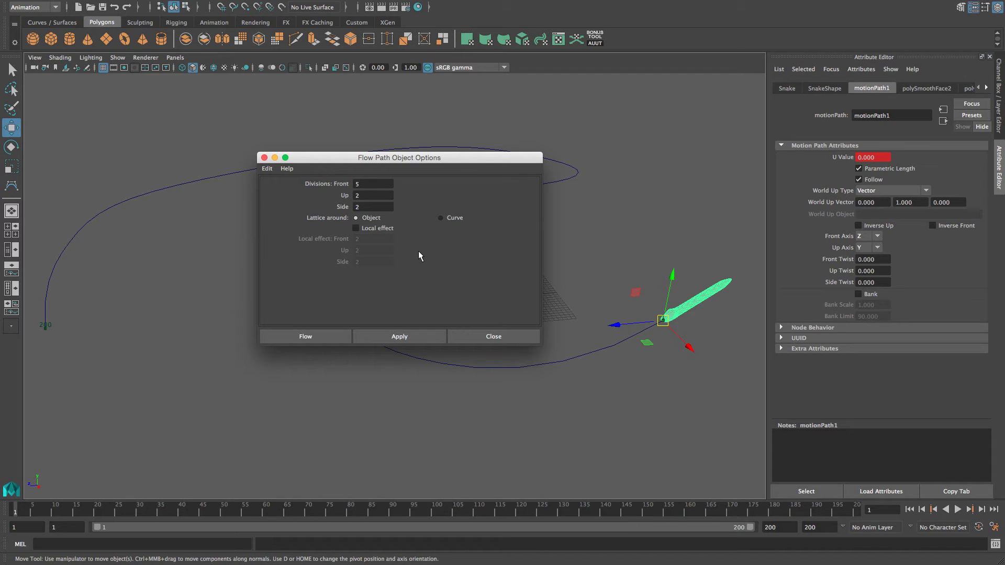
click(329, 339)
click(960, 509)
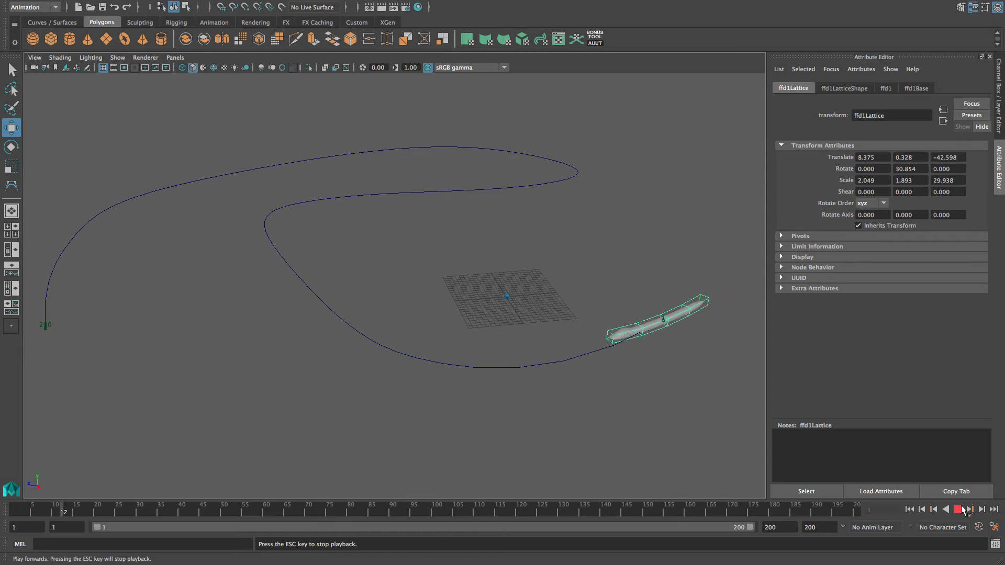
click(964, 509)
click(909, 516)
Undo the trial lattice and reapply Flow Path Object with 150 front divisions, Lattice around Curve, local effect.
key(ctrl+z)
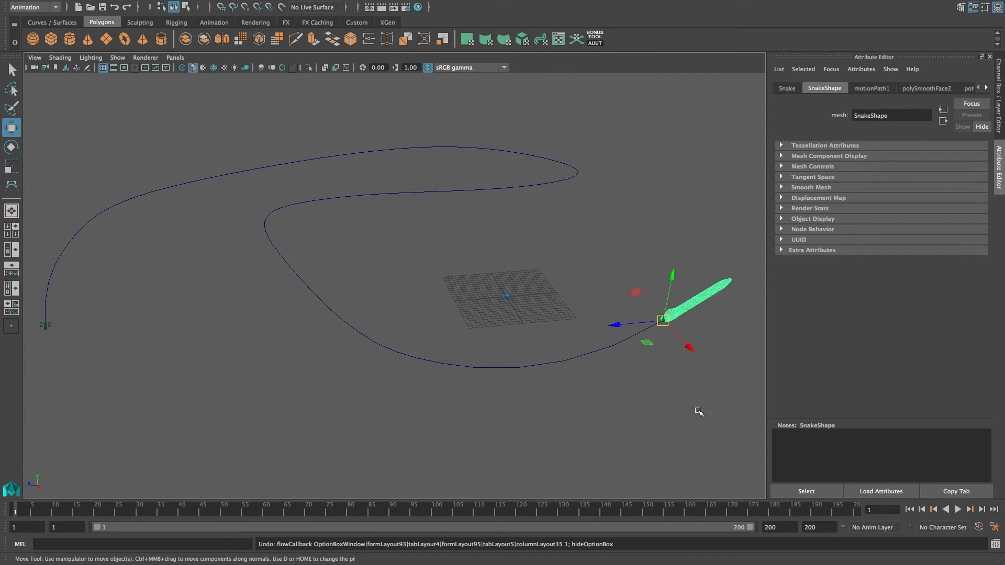
click(449, 5)
mouse_move(471, 99)
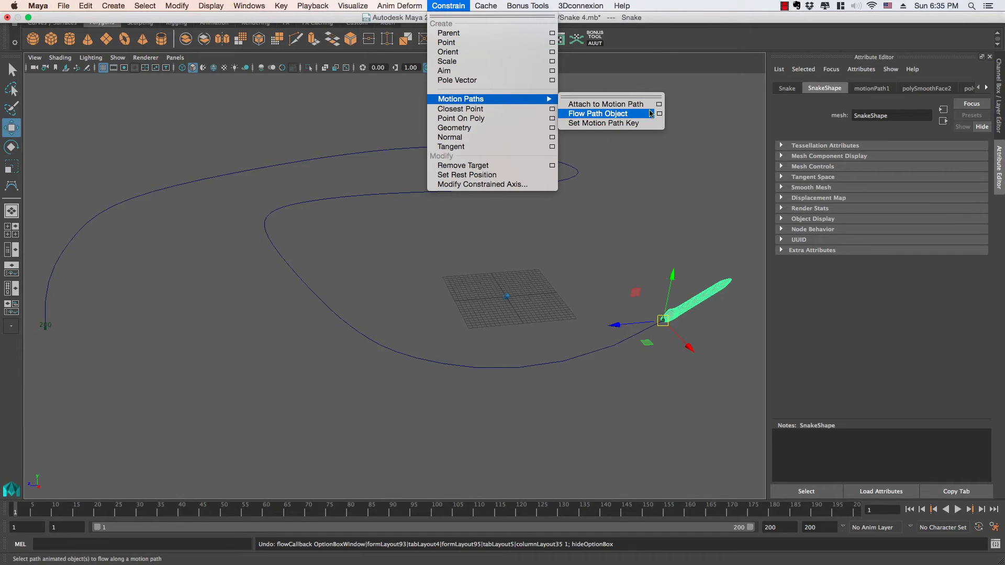
click(659, 114)
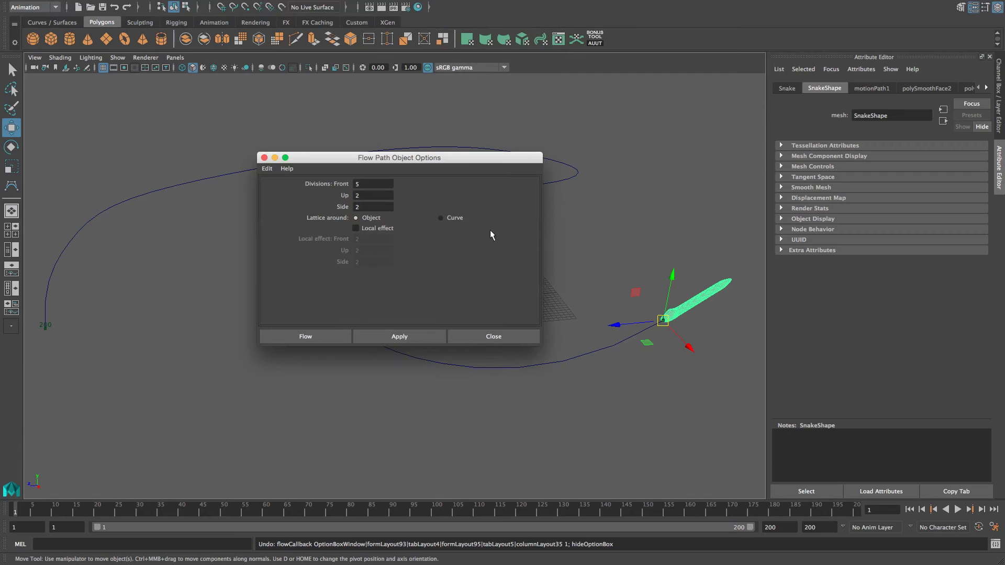
click(452, 218)
text(150)
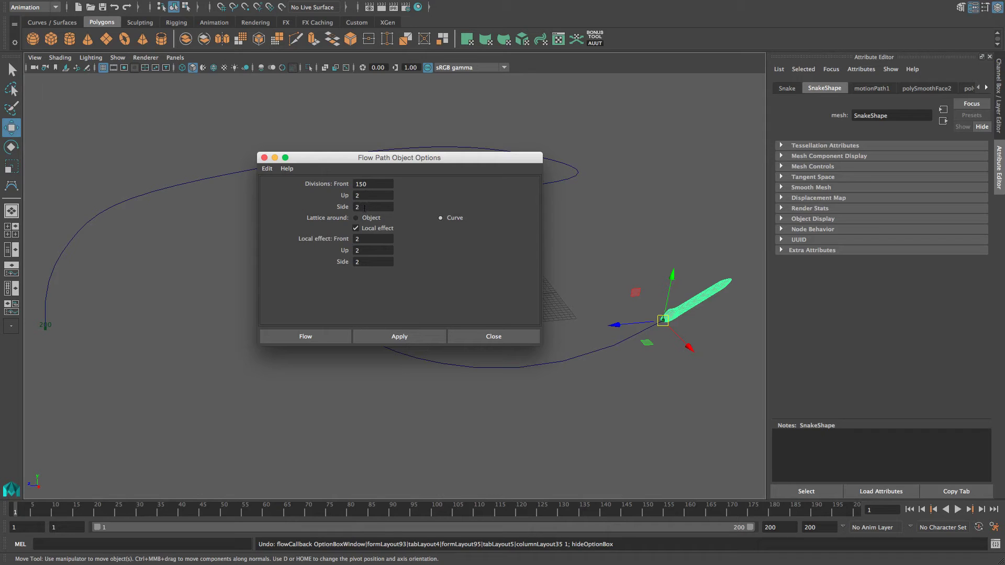
click(342, 335)
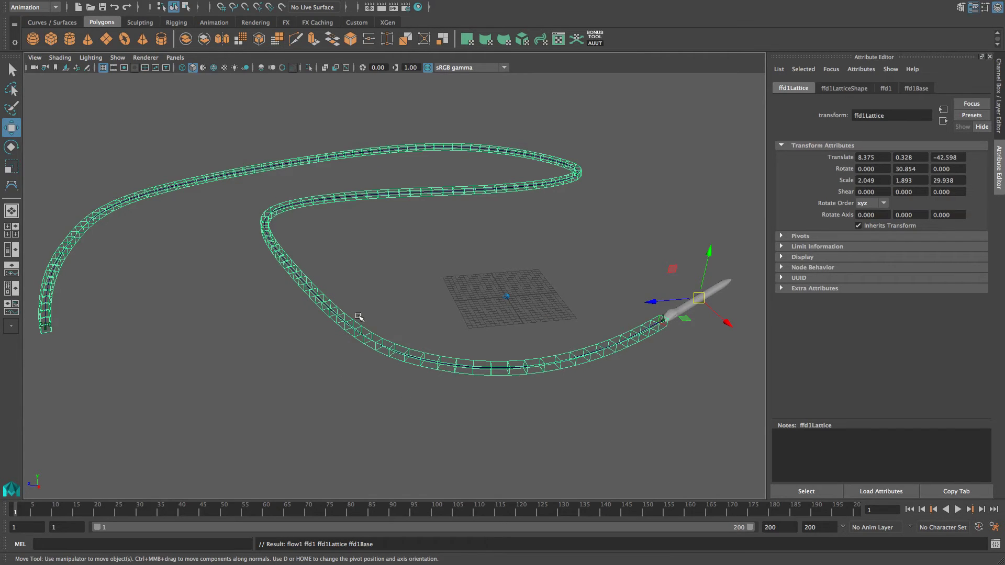
Play the flow animation, rewind to frame 1, and zoom in on the snake.
click(958, 510)
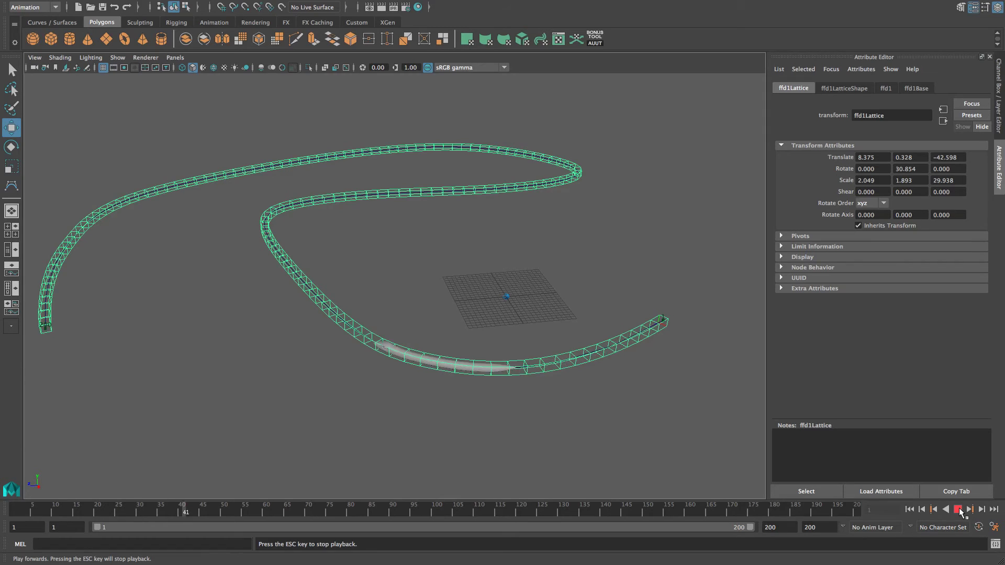
click(958, 510)
click(909, 510)
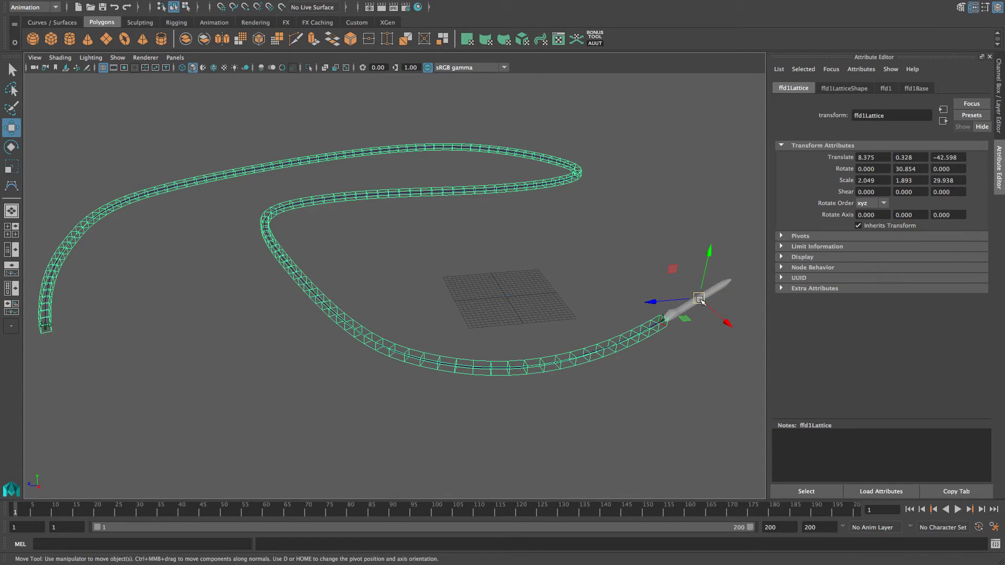
scroll(699, 300, up, 2)
scroll(700, 300, up, 3)
scroll(700, 300, up, 3)
scroll(700, 302, up, 3)
scroll(700, 302, up, 3)
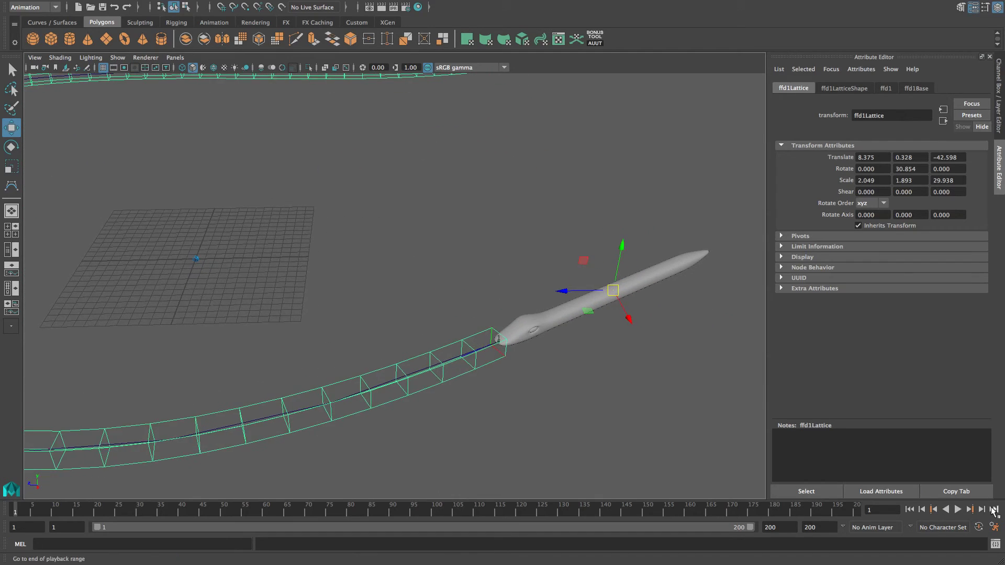
Step forward to frame 15 and orbit to see the snake sliding into ffd1Lattice.
click(982, 510)
click(981, 510)
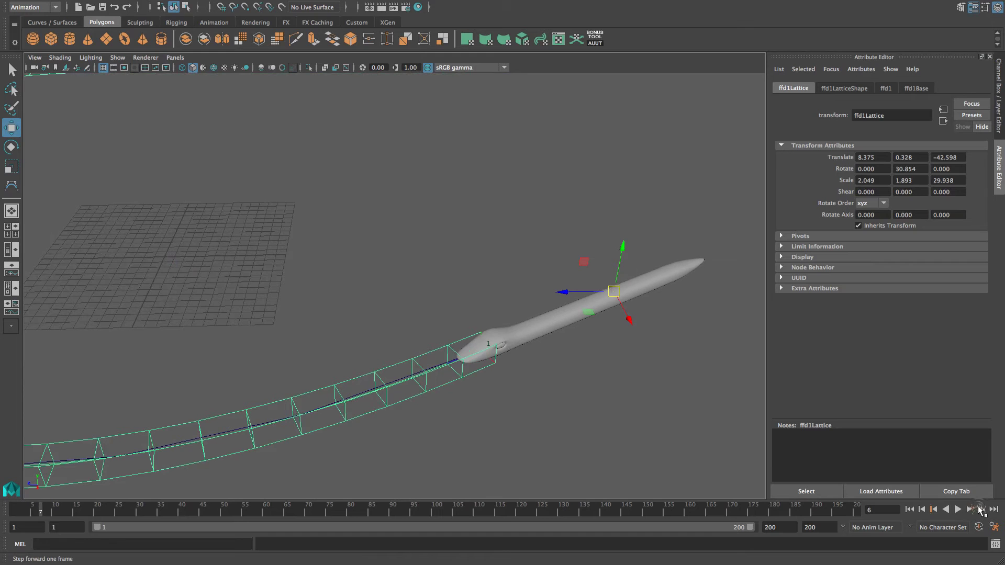
click(982, 510)
click(982, 510)
click(982, 510)
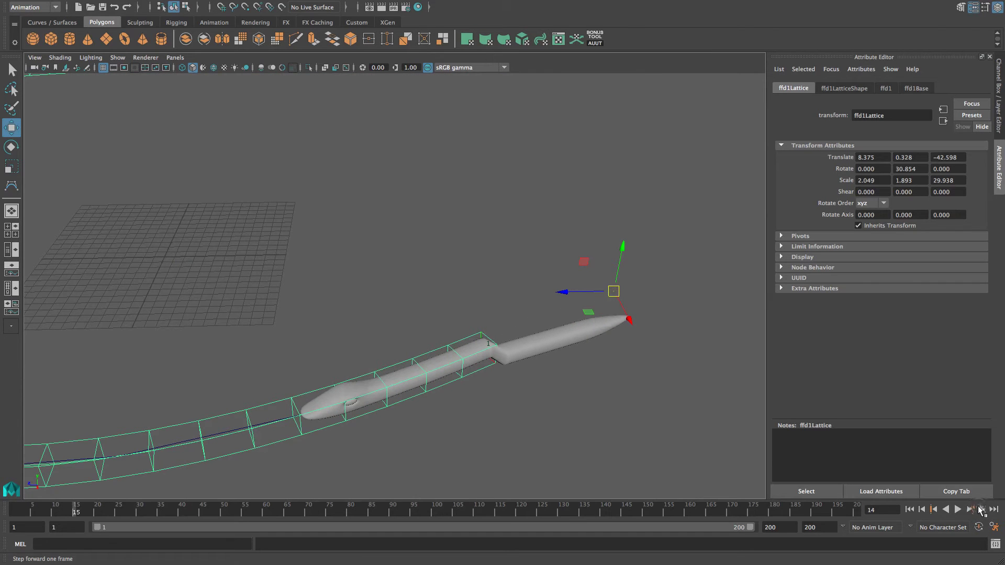
alt+middle_drag(581, 340, 601, 319)
alt+drag(601, 320, 532, 298)
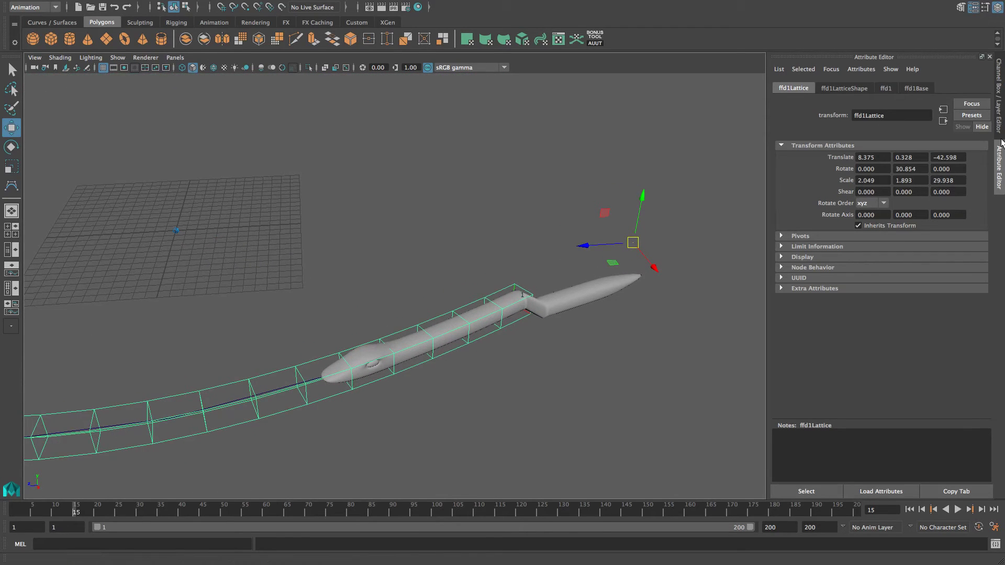
Set the ffd1 deformer's Outside Lattice option to All.
click(879, 92)
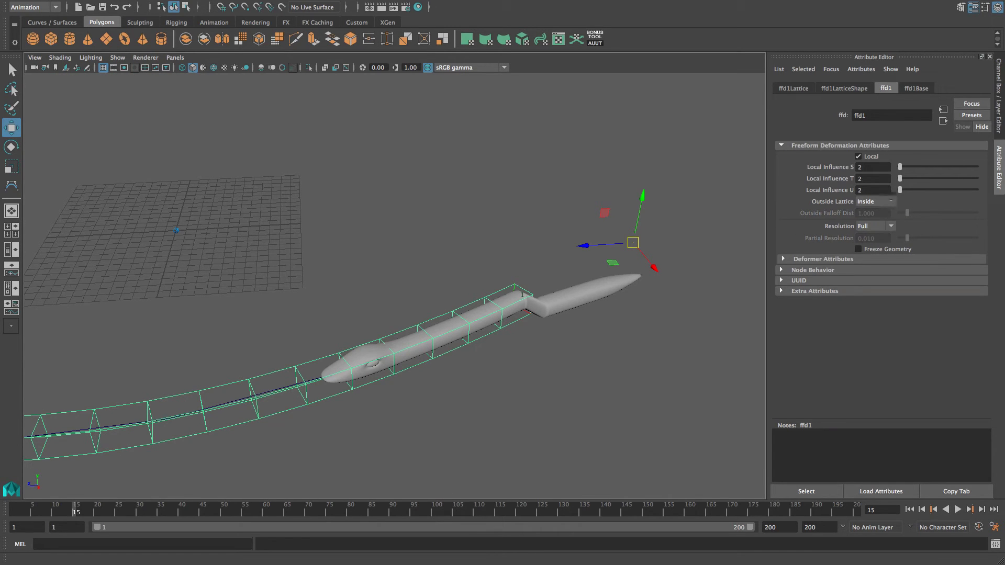
click(871, 204)
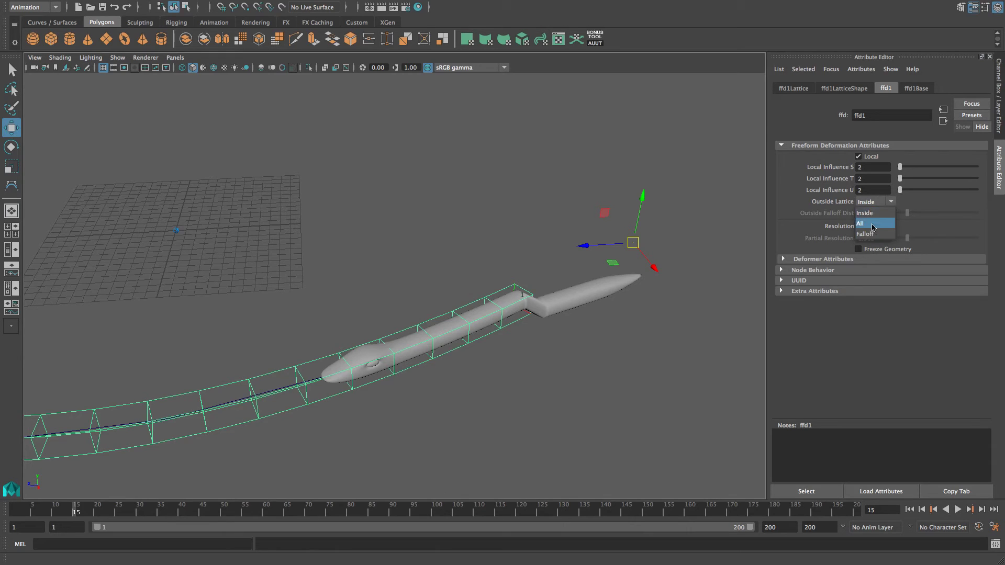
click(872, 224)
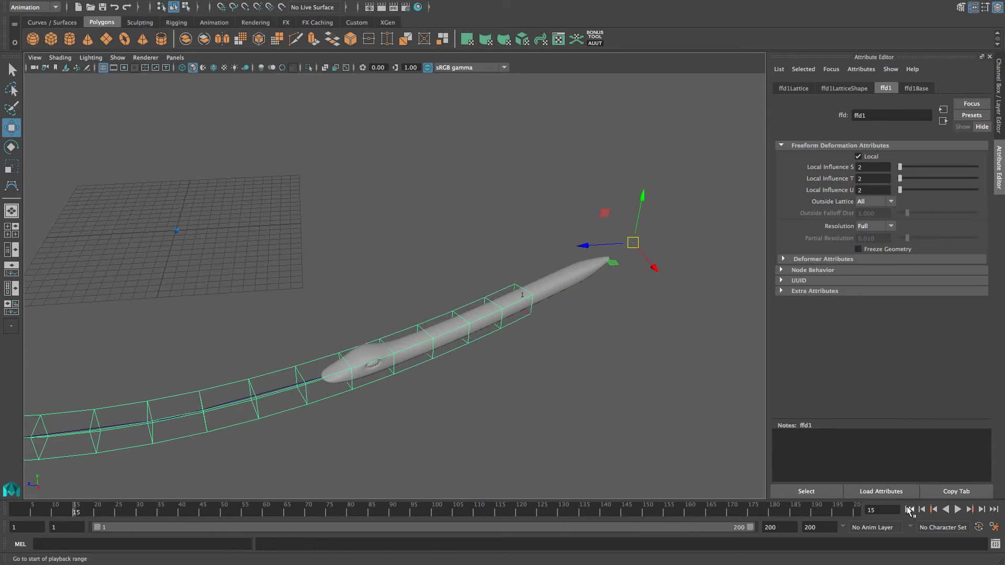
Replay the animation from frame 1 to check the deformation, then open the Outliner.
click(909, 510)
click(957, 511)
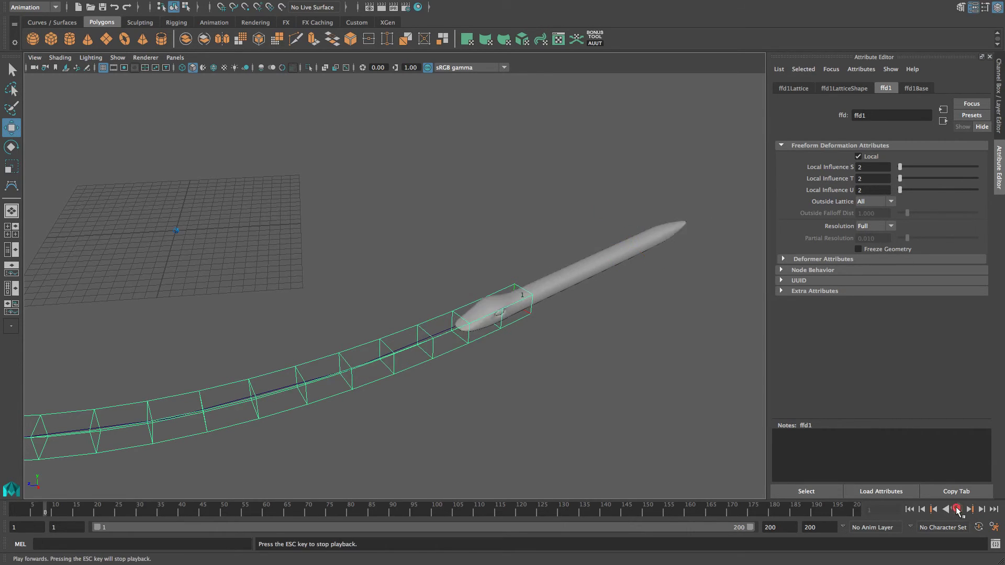
click(957, 510)
click(909, 510)
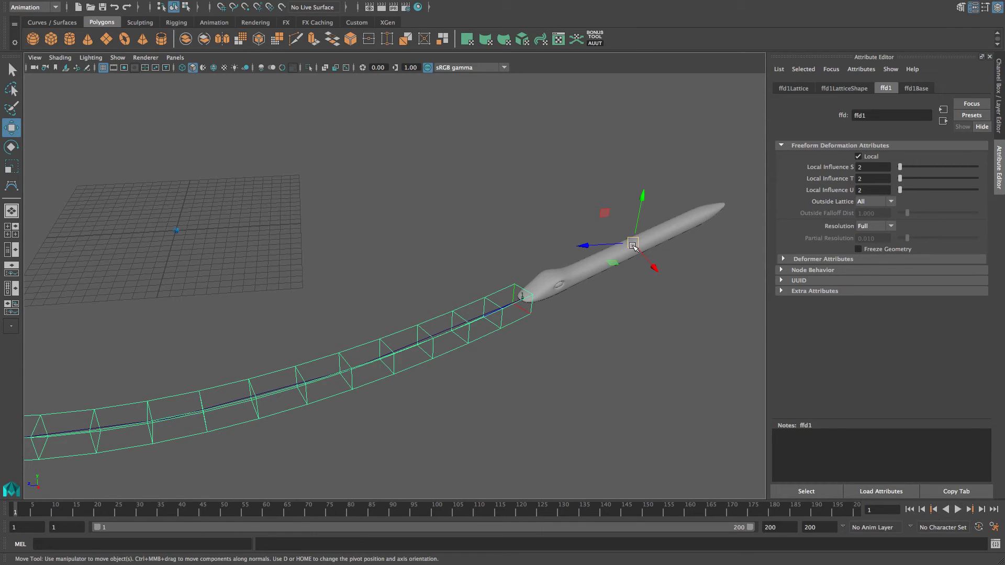
alt+drag(633, 244, 635, 245)
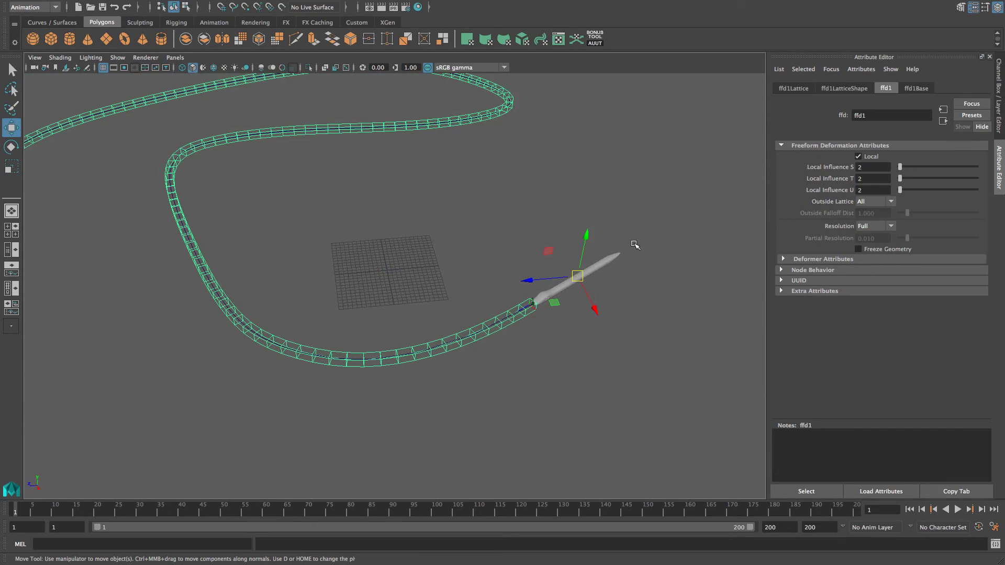
key(shift+o)
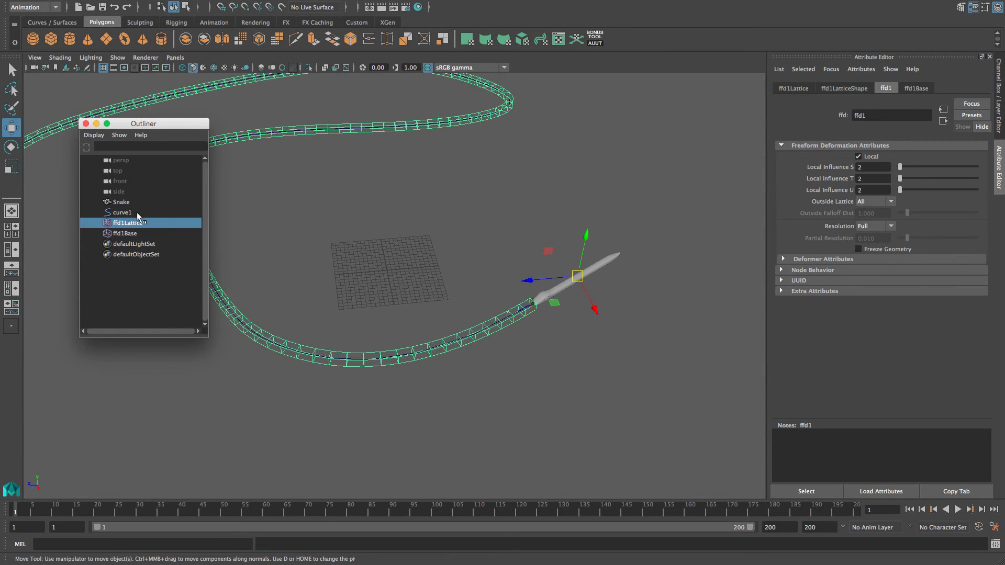
Select curve1, switch to Control Vertex mode, and pull one CV down-left to reshape the path.
click(137, 213)
click(86, 123)
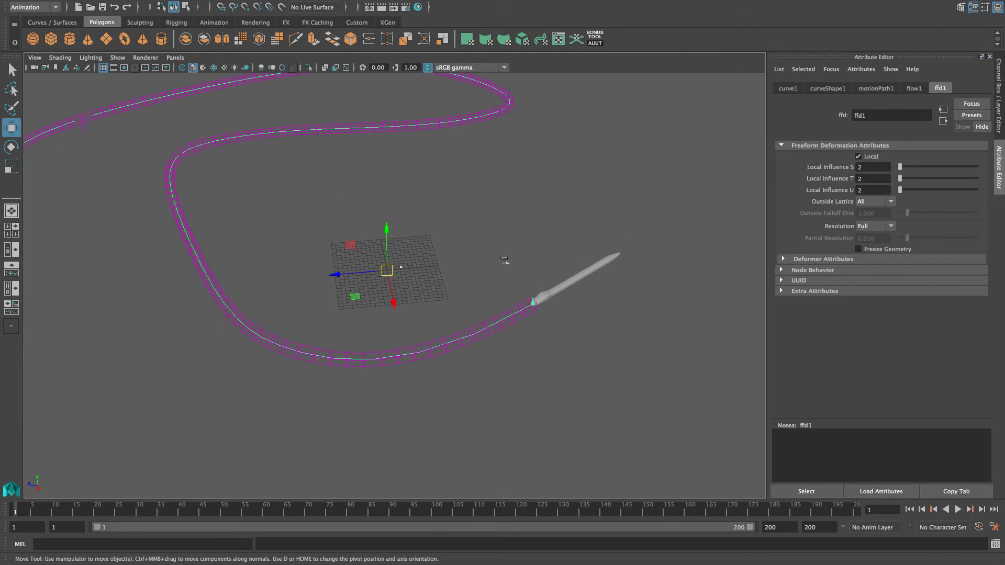
right_drag(504, 260, 444, 260)
mouse_move(266, 402)
alt+mouse_down()
mouse_move(288, 398)
mouse_move(194, 432)
mouse_move(179, 451)
alt+mouse_up()
click(285, 346)
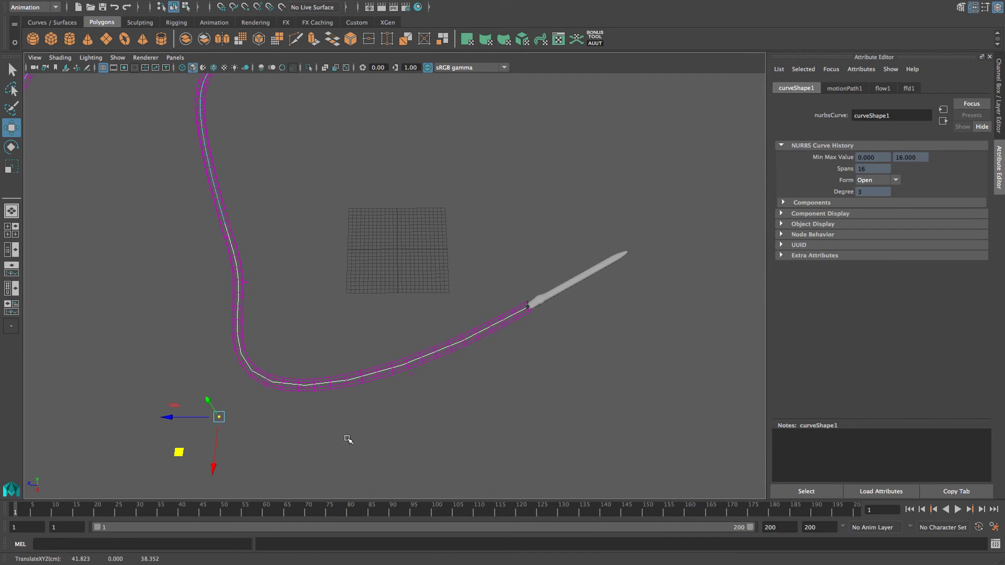
alt+drag(473, 417, 362, 407)
click(570, 336)
mouse_move(570, 337)
alt+mouse_down()
mouse_move(592, 300)
mouse_move(561, 318)
mouse_move(597, 314)
alt+mouse_up()
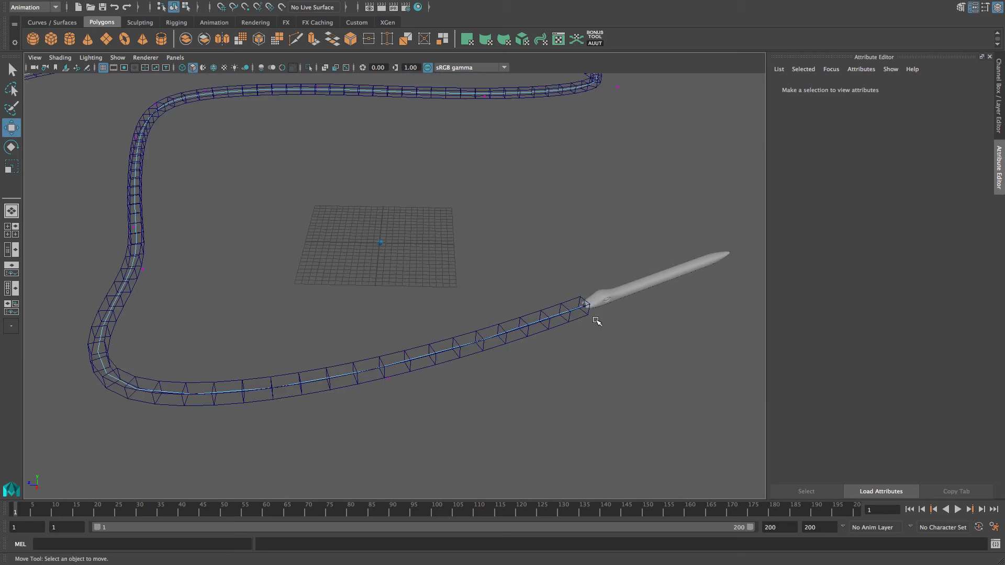
click(957, 509)
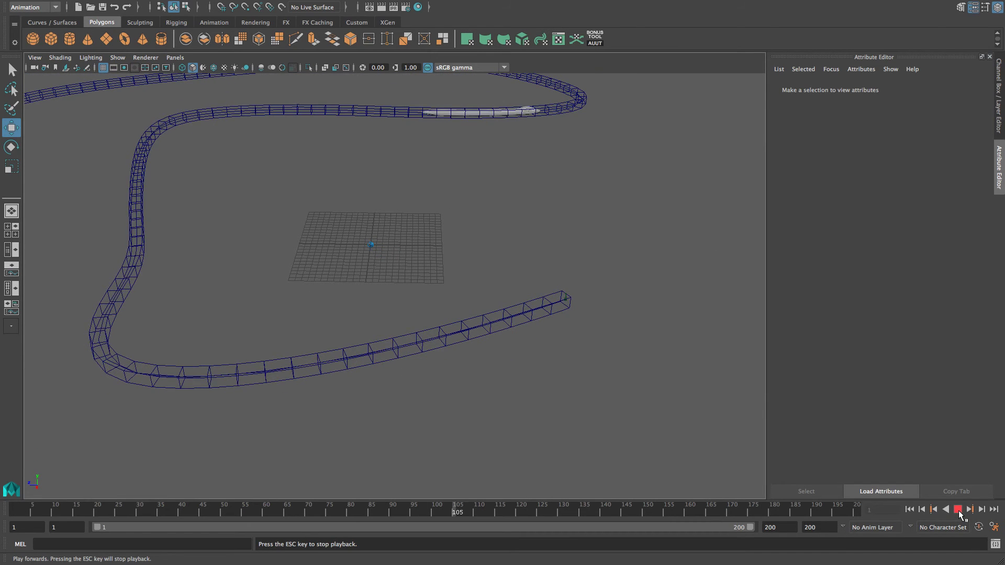
click(909, 509)
mouse_move(641, 423)
alt+mouse_down()
mouse_move(570, 399)
mouse_move(525, 399)
mouse_move(432, 350)
alt+mouse_up()
right_drag(420, 348, 423, 349)
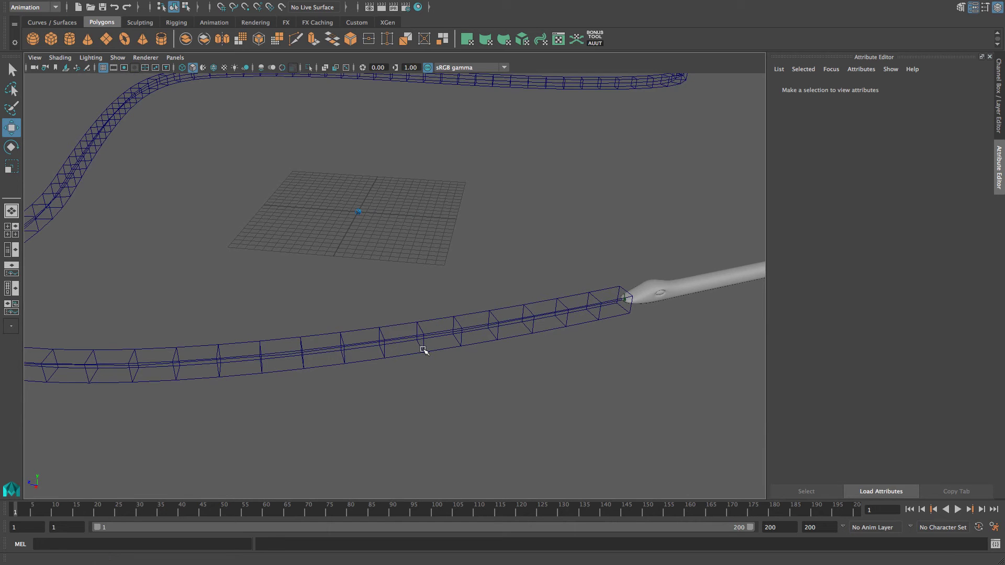
Put ffd1Lattice into Lattice Point mode and select one cross-section of points.
click(425, 348)
right_click(426, 347)
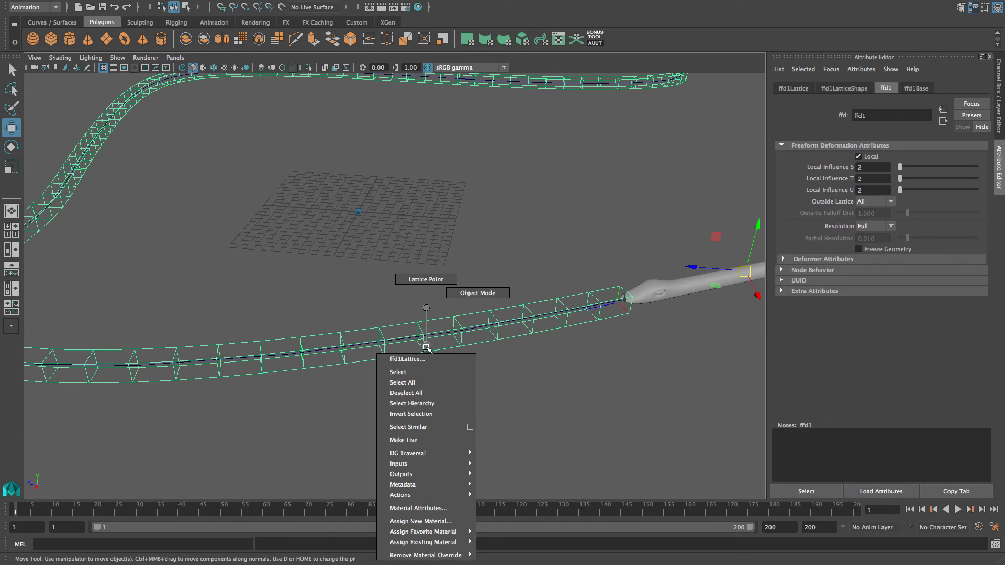
right_drag(426, 347, 416, 283)
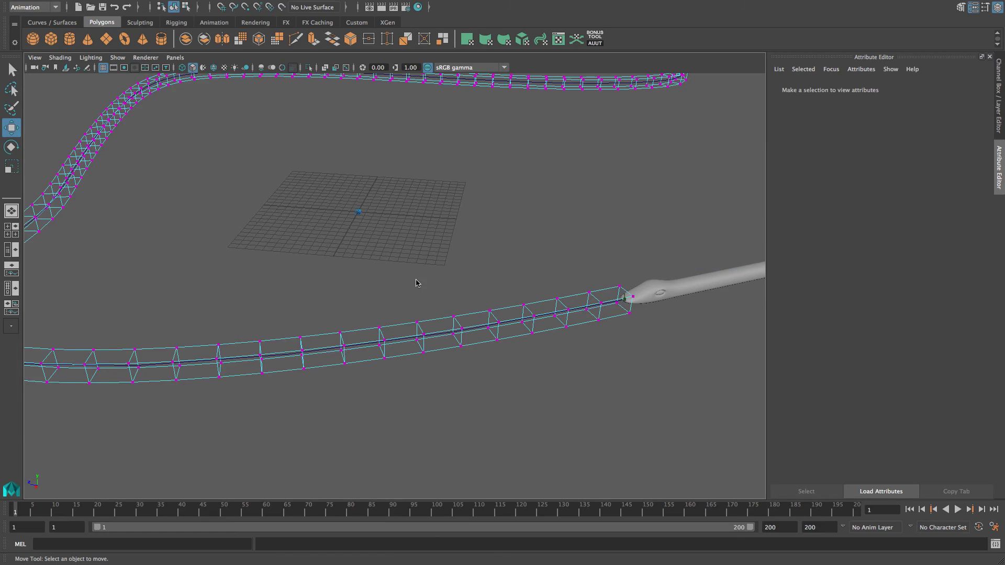
alt+drag(416, 283, 428, 356)
mouse_move(404, 304)
mouse_down()
mouse_move(419, 350)
mouse_move(402, 300)
mouse_up()
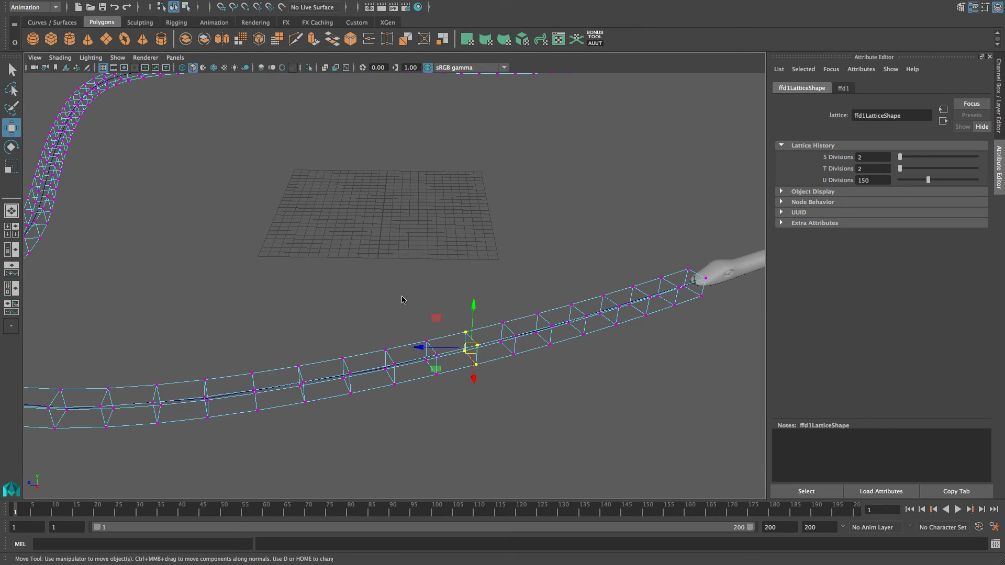
Scale that section up about three times and pinch the neighbouring section down to 0.2.
key(r)
middle_drag(530, 379, 576, 381)
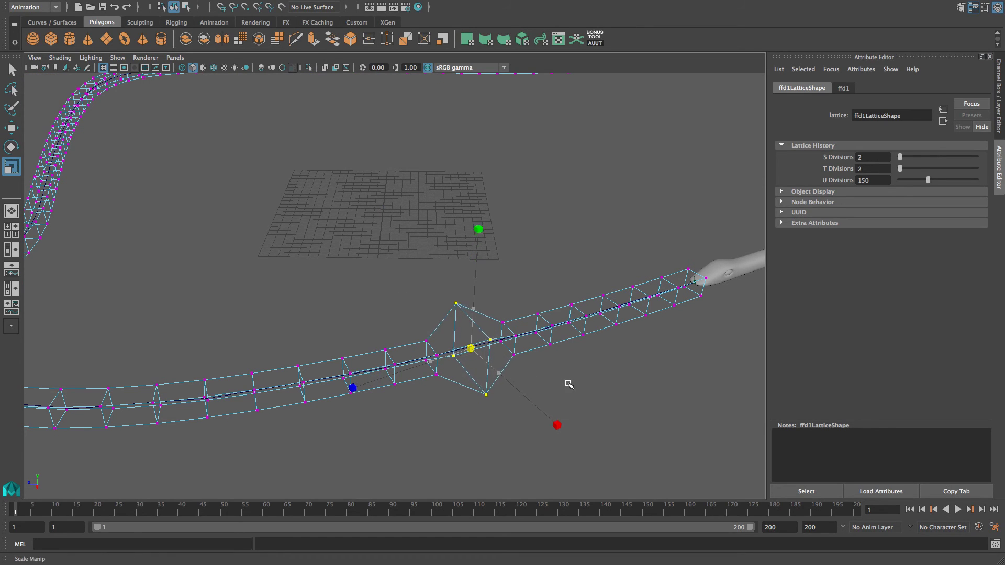
mouse_move(400, 385)
alt+mouse_down()
mouse_move(408, 400)
mouse_move(369, 407)
alt+mouse_up()
drag(338, 335, 386, 415)
middle_drag(386, 415, 425, 417)
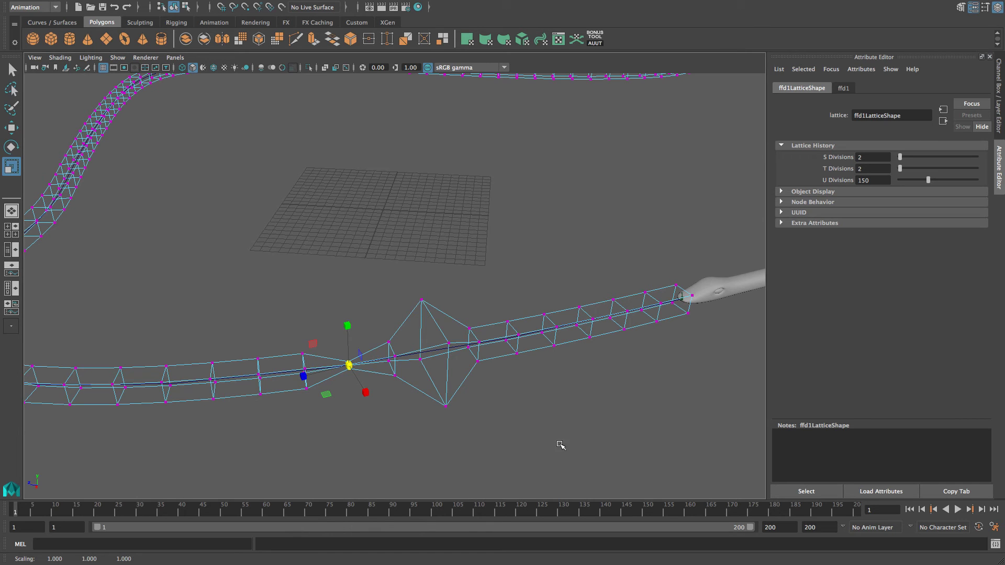
click(696, 432)
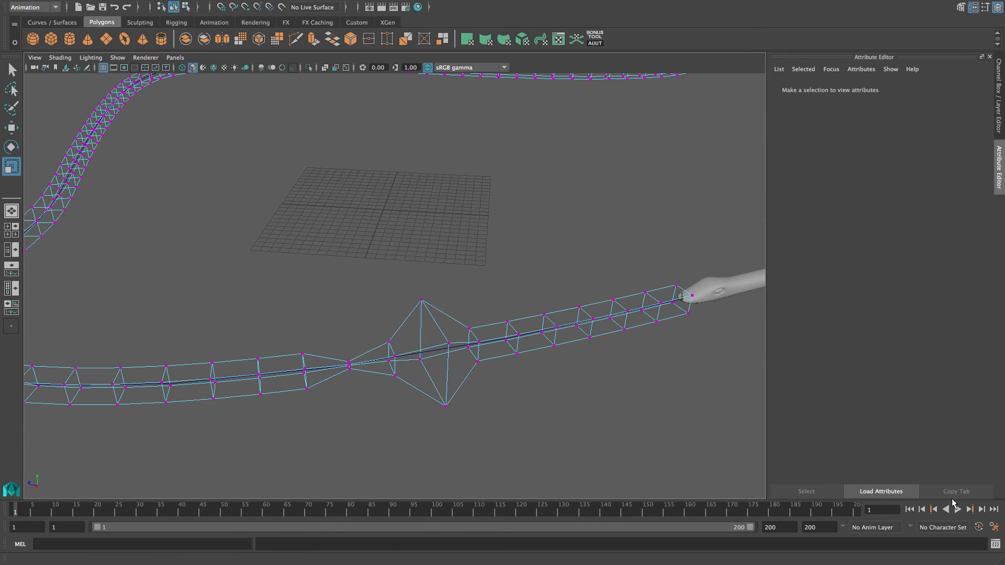
click(958, 510)
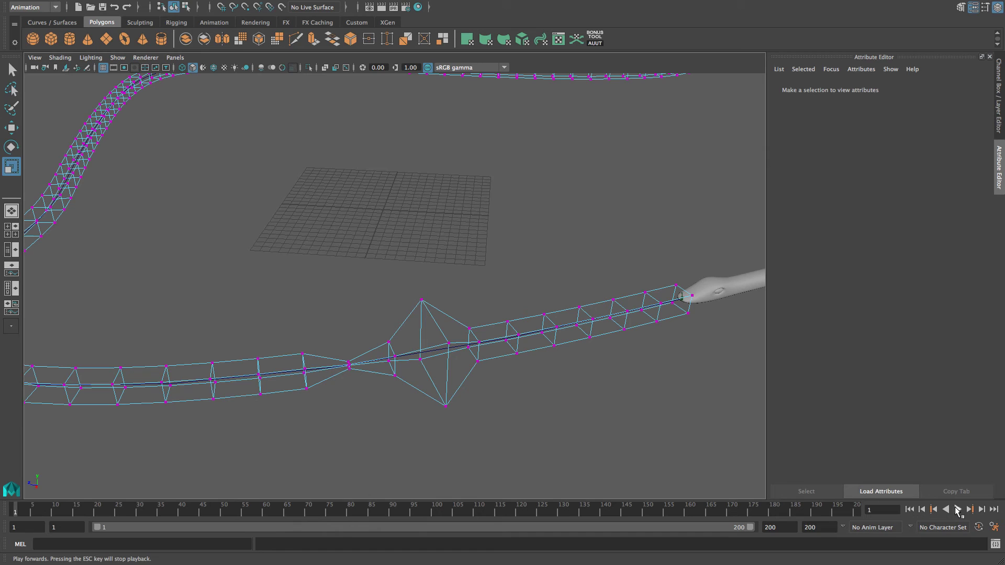
click(982, 510)
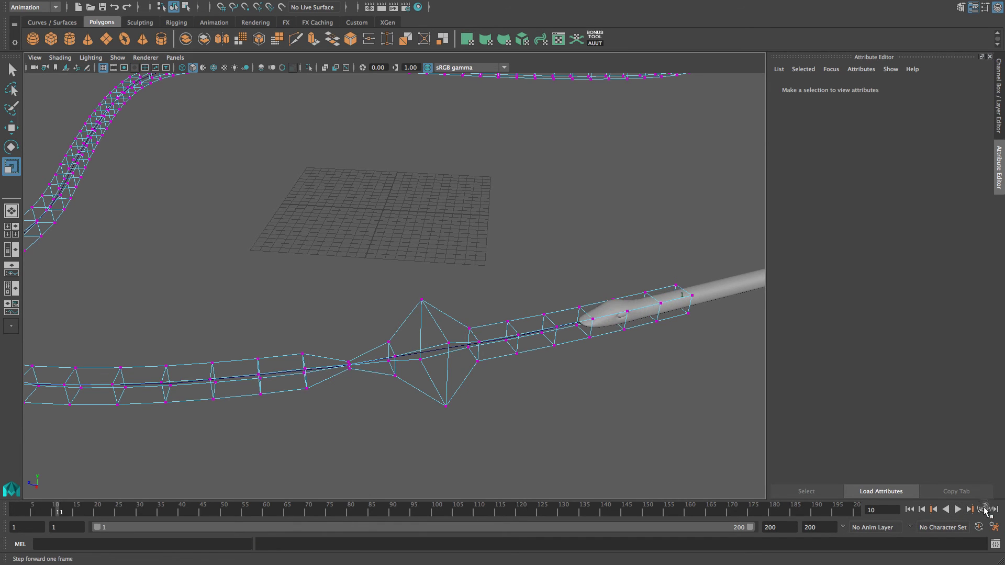
click(981, 510)
click(981, 510)
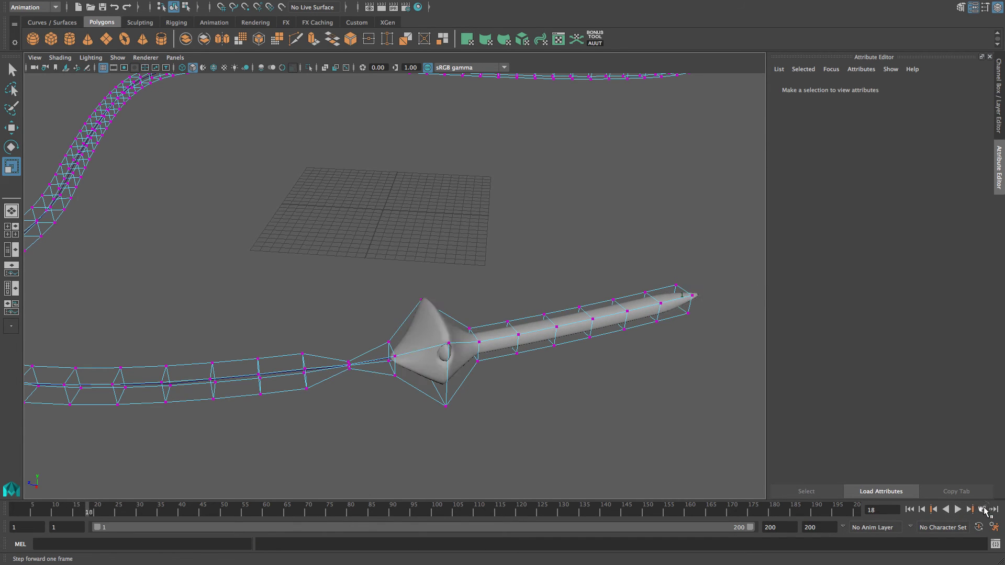
click(982, 510)
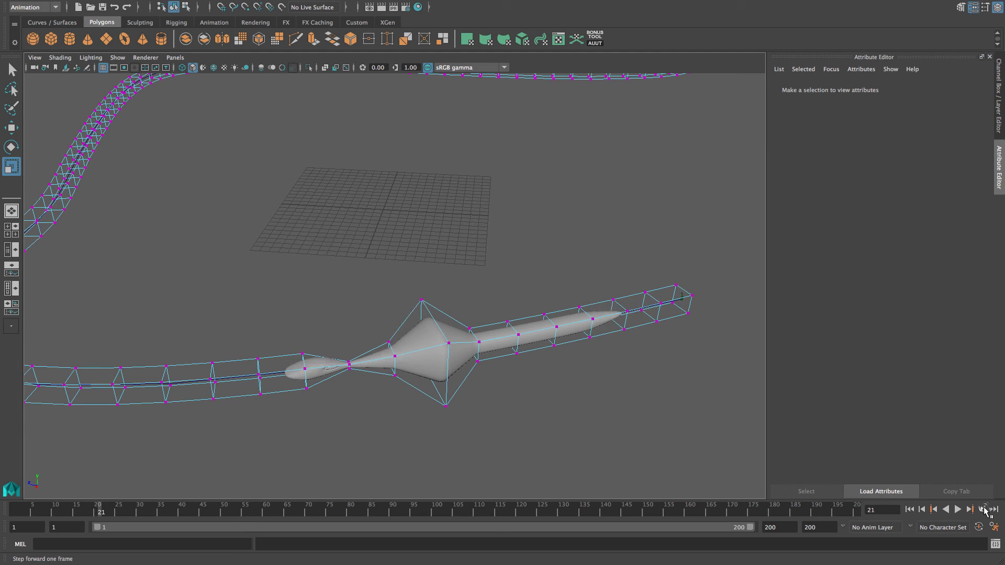
click(982, 510)
click(983, 510)
click(982, 510)
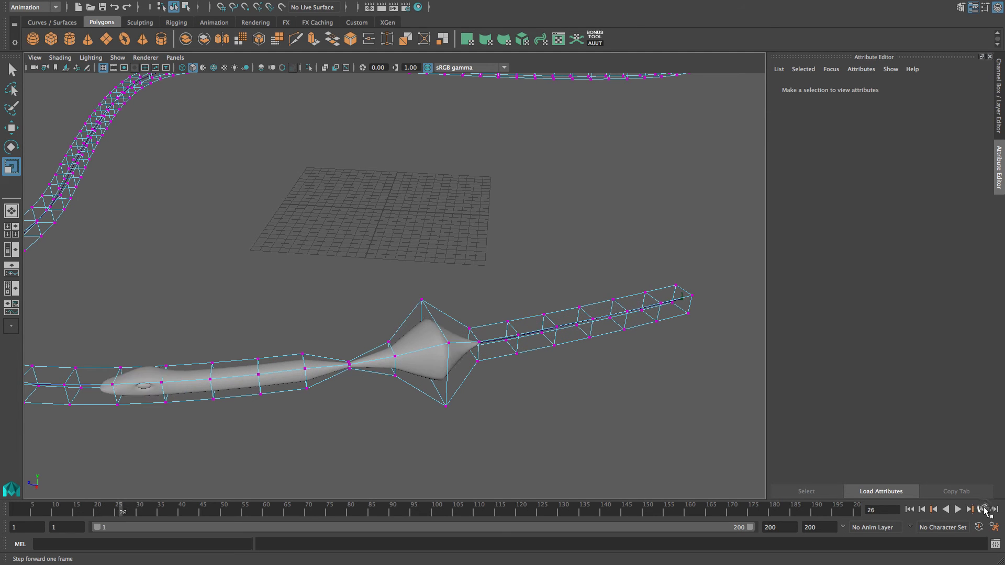
click(982, 510)
click(982, 510)
click(983, 509)
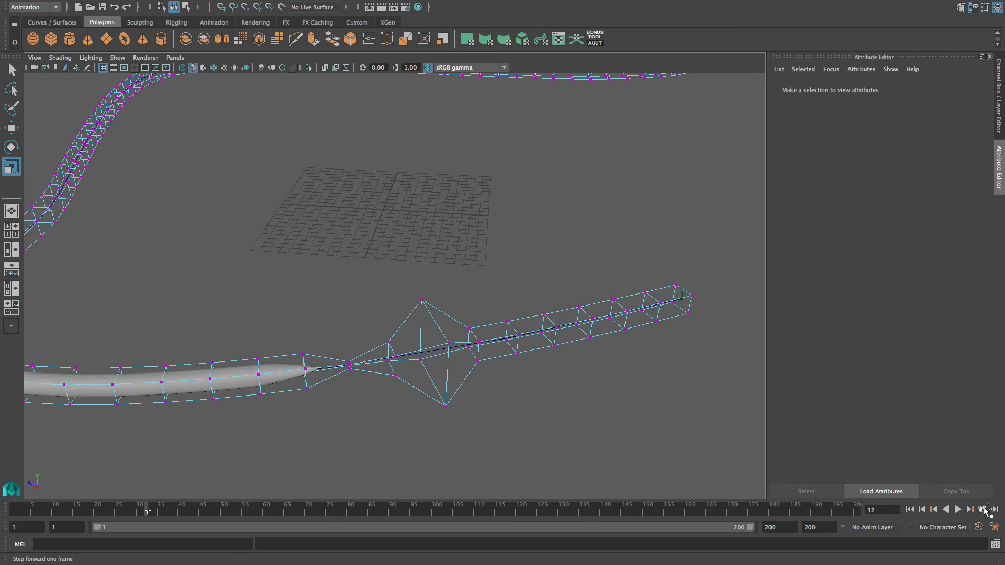
click(982, 510)
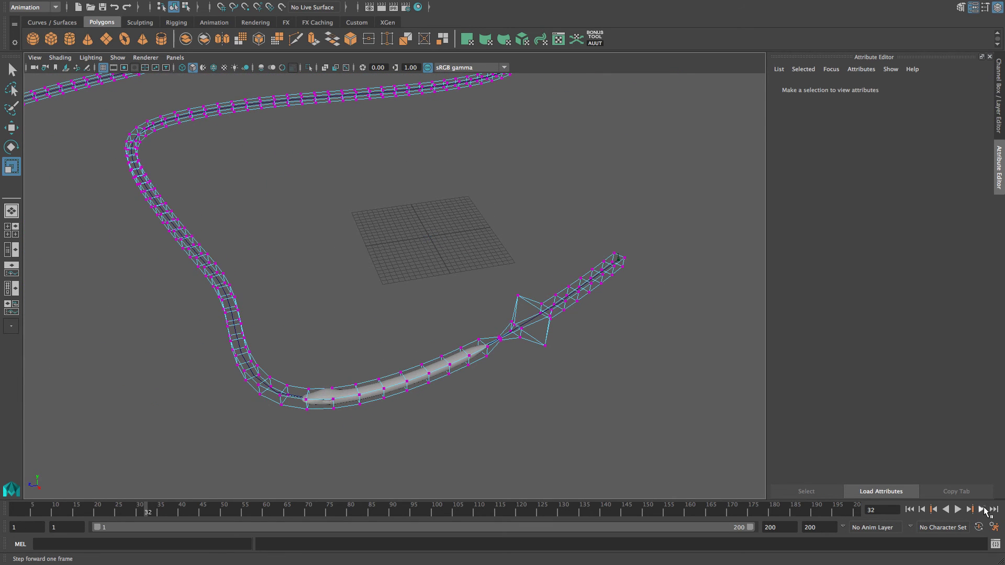
click(909, 510)
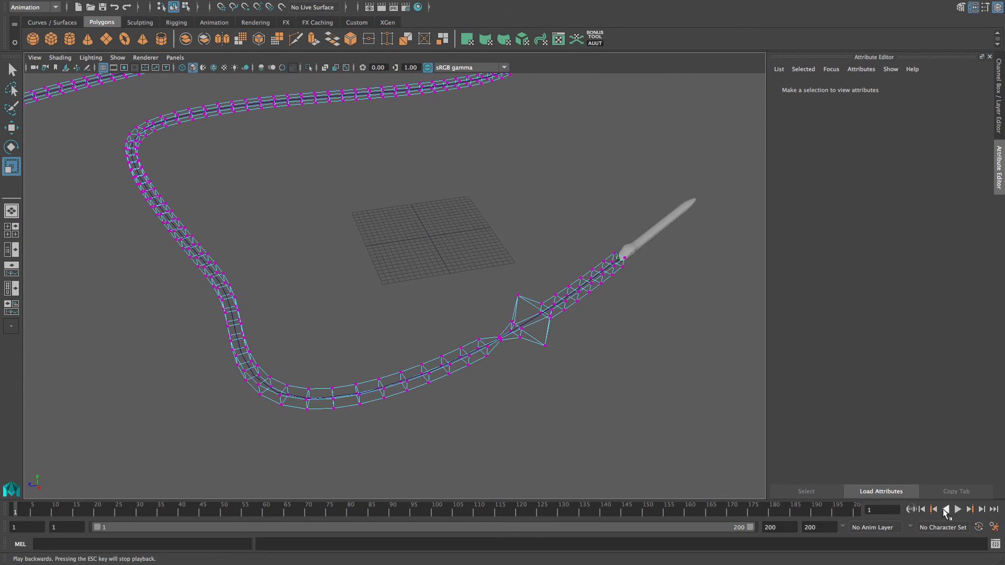
click(957, 510)
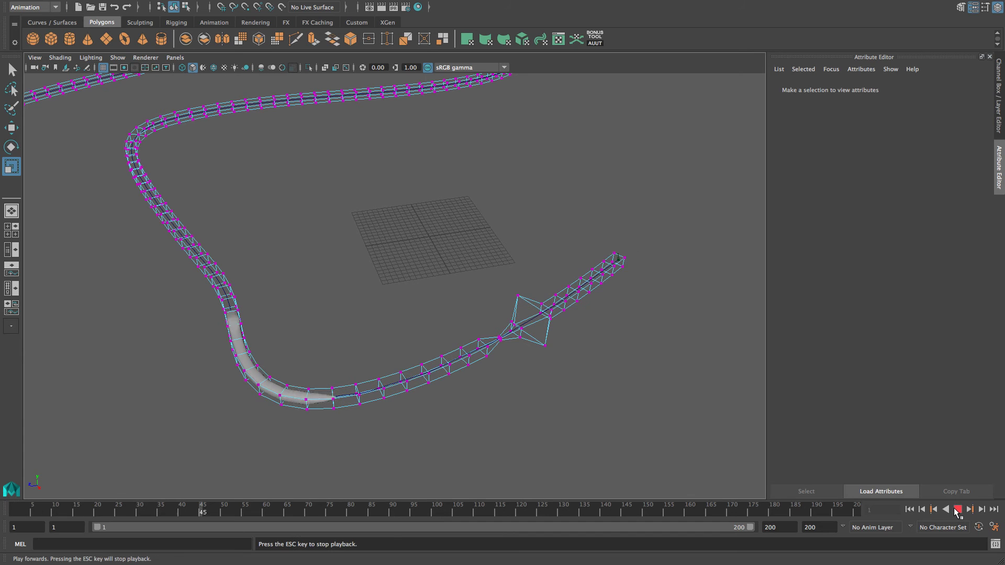
click(958, 510)
click(910, 509)
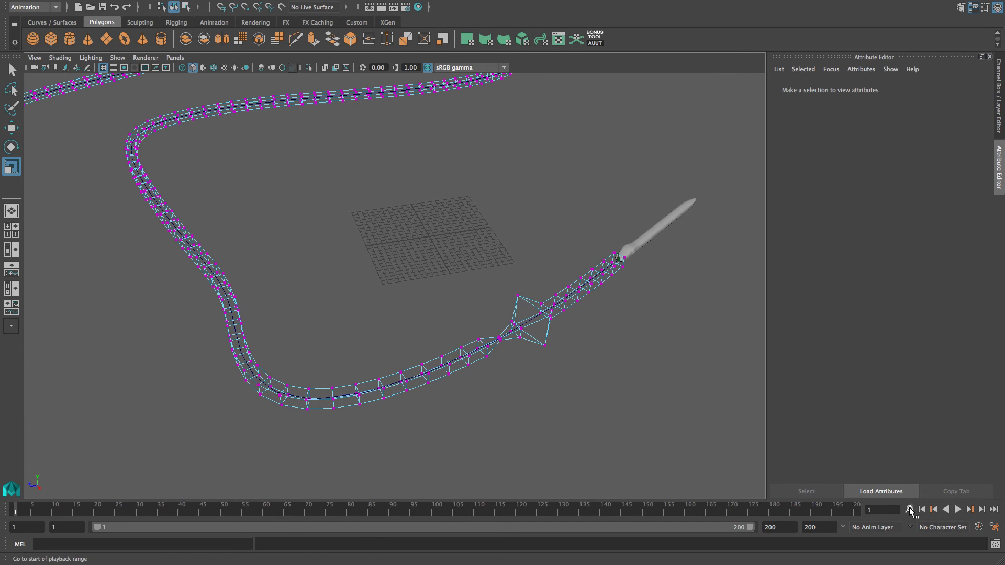
alt+drag(649, 417, 628, 415)
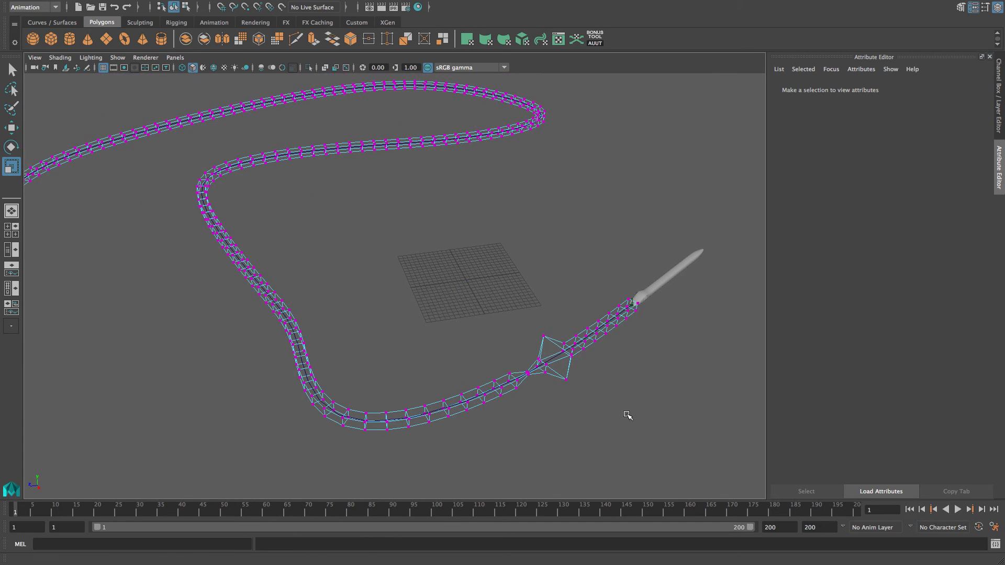
key(w)
right_drag(658, 287, 713, 259)
click(648, 286)
alt+drag(690, 306, 603, 324)
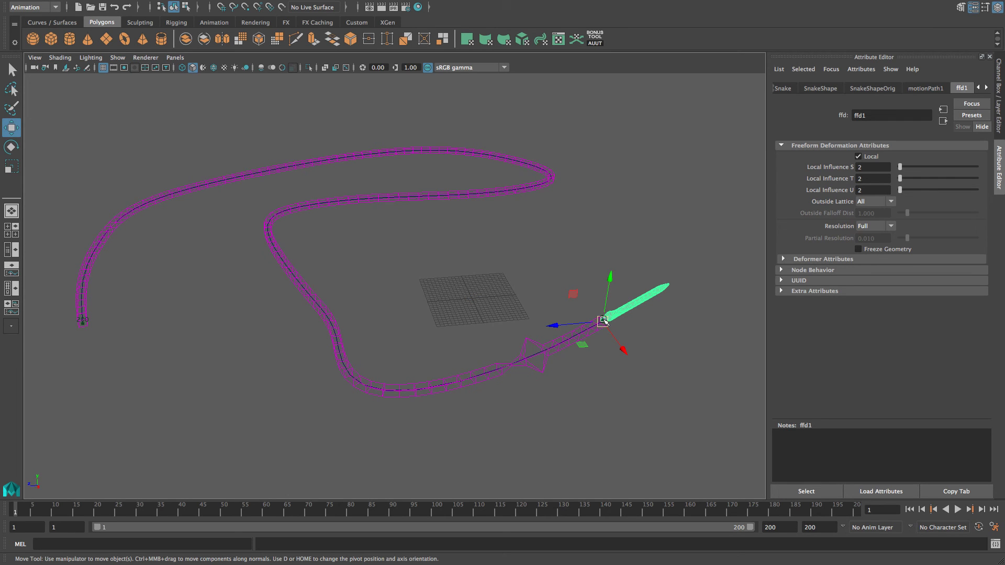
click(716, 335)
key(a)
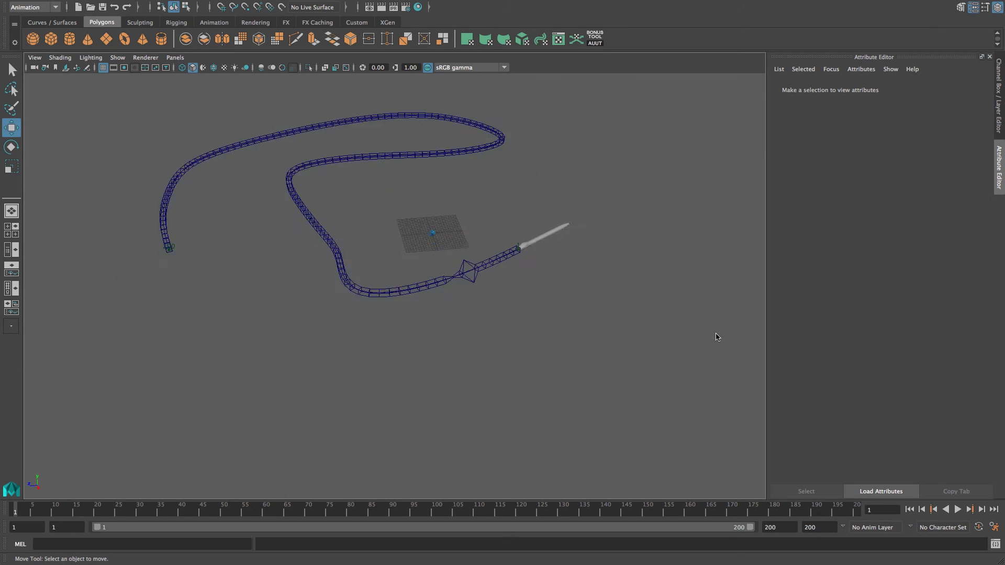
Create a polygon sphere below the curve and set its motion path key at frame 1.
click(26, 40)
mouse_move(467, 390)
mouse_down()
mouse_move(572, 415)
mouse_move(558, 410)
mouse_up()
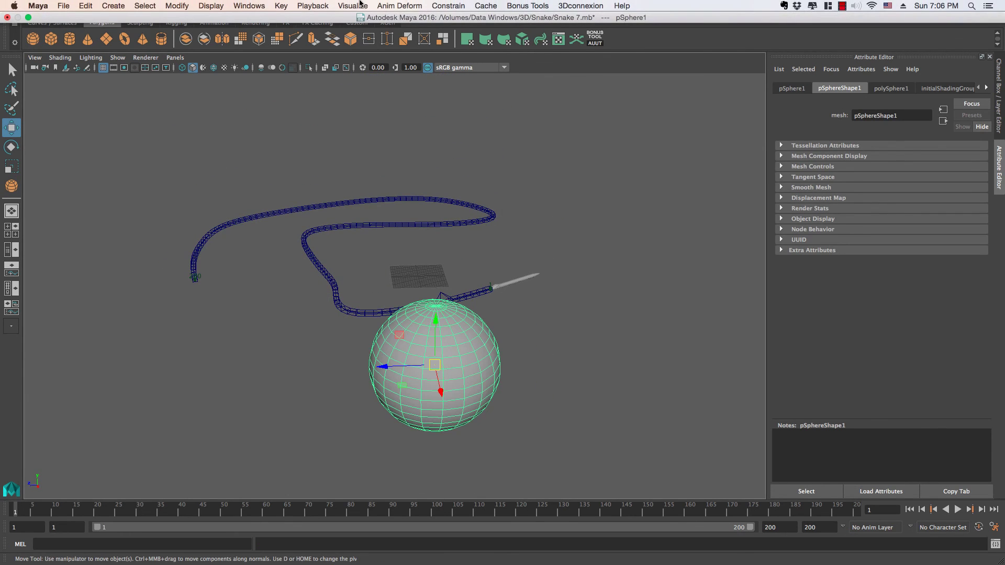
click(450, 5)
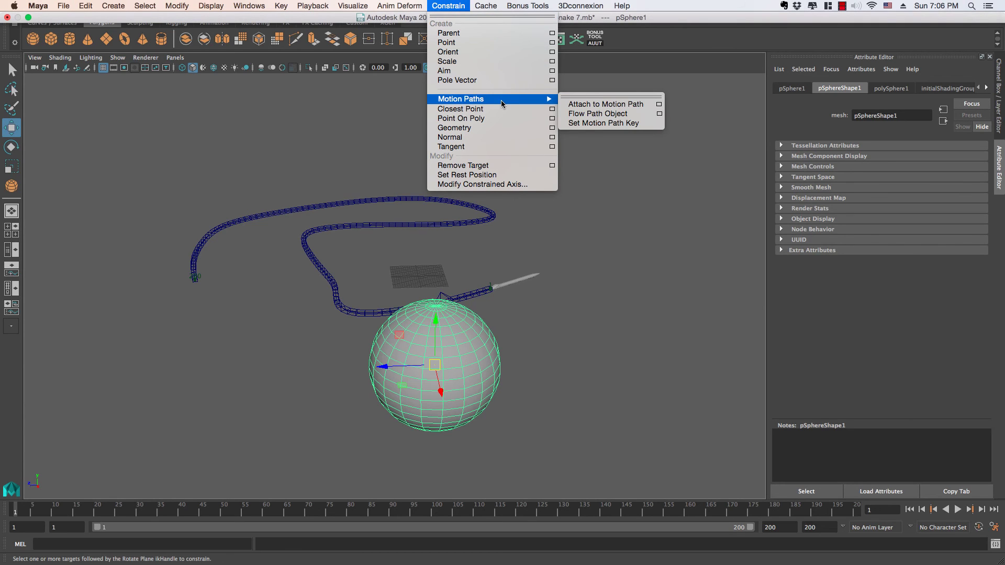
mouse_move(460, 99)
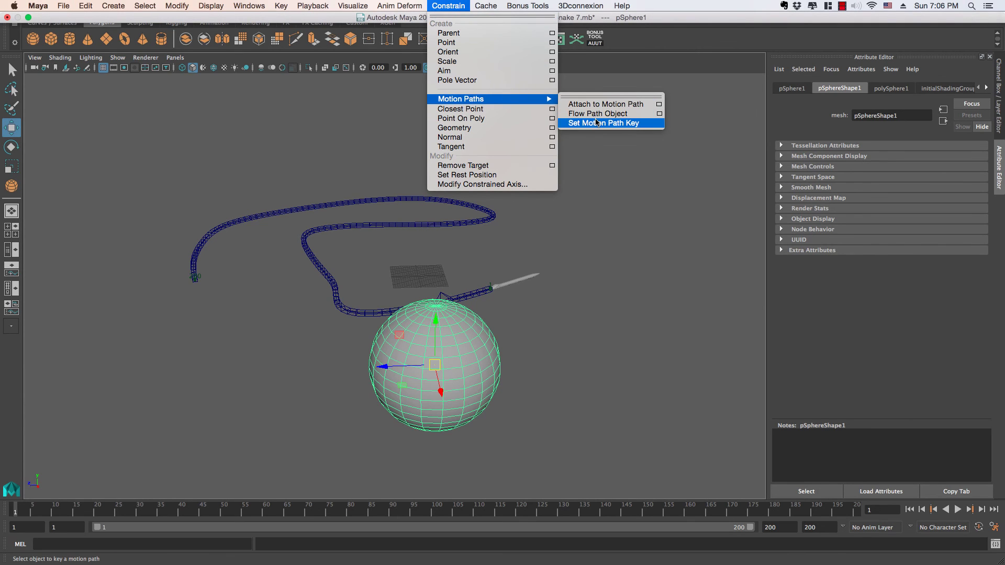
click(596, 122)
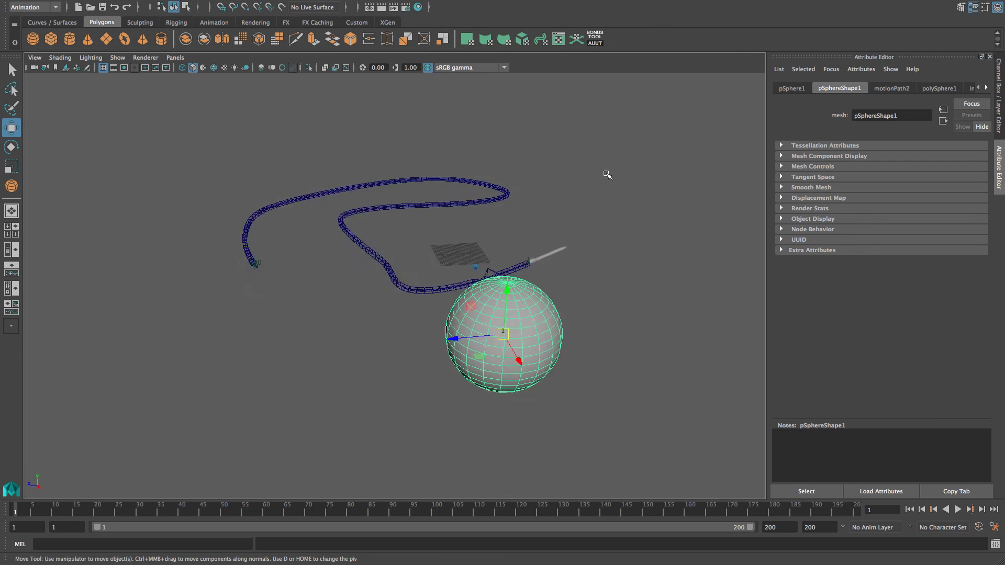
At frame 20, move the sphere lower-left and set another motion path key.
click(95, 510)
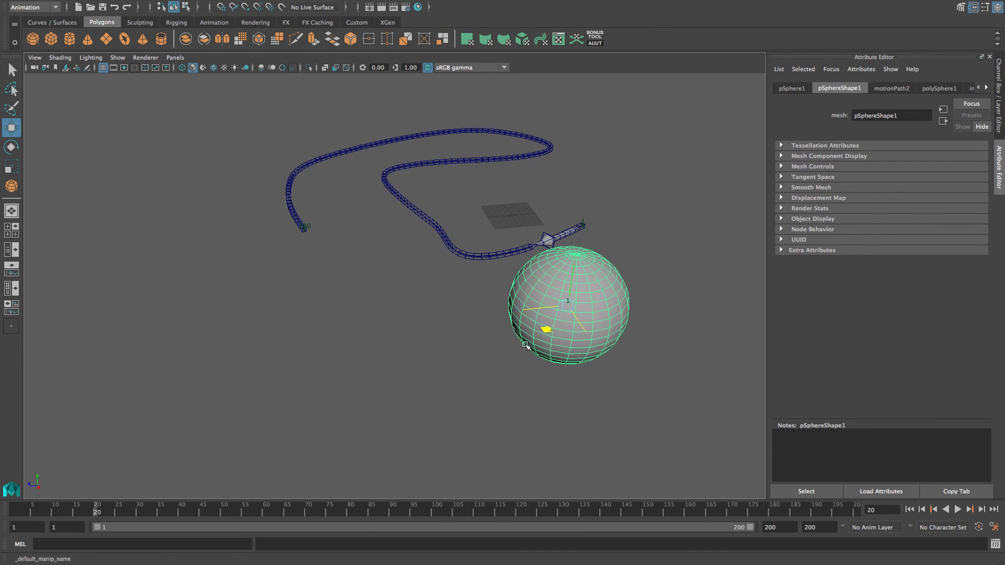
drag(539, 327, 338, 378)
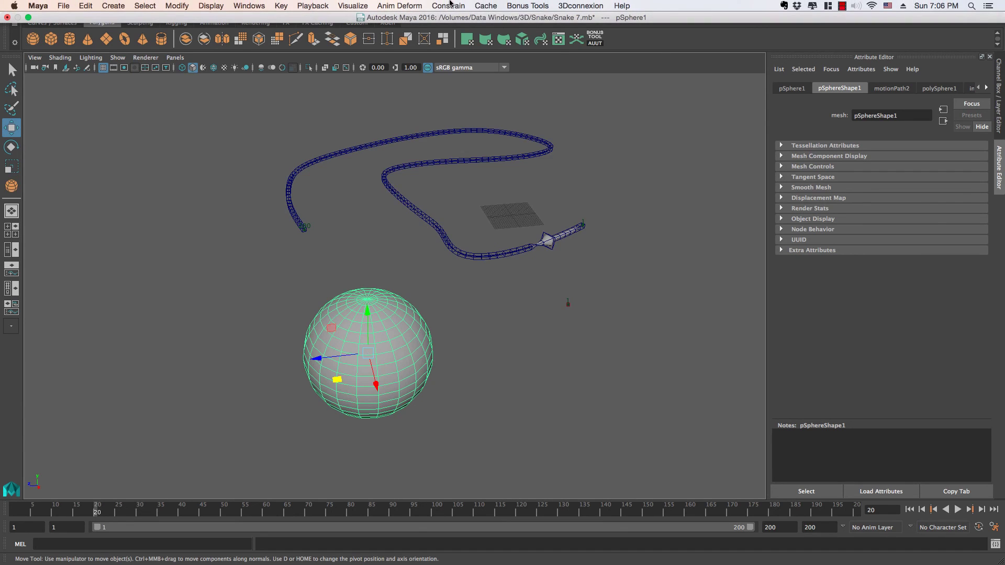
click(451, 5)
mouse_move(461, 98)
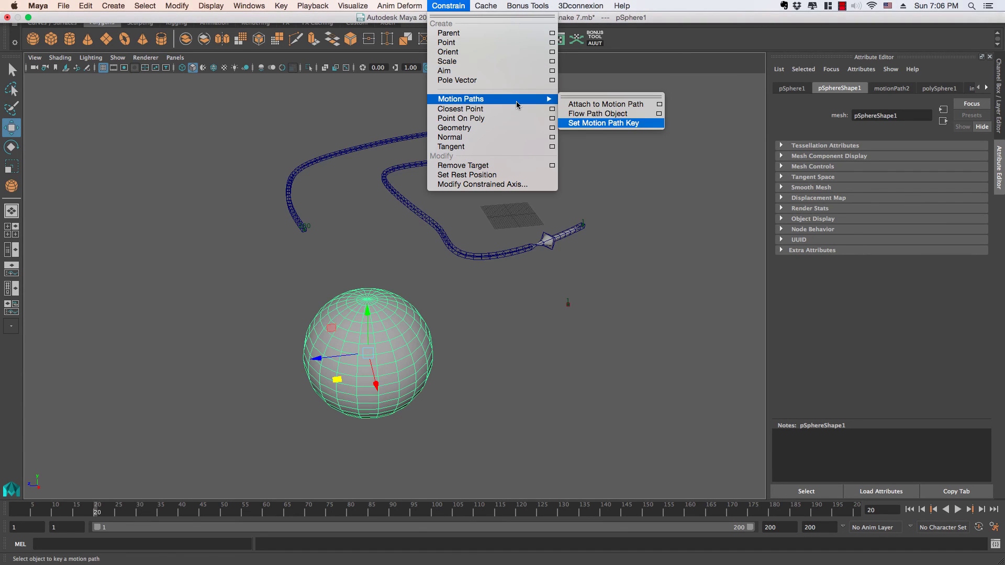
click(605, 125)
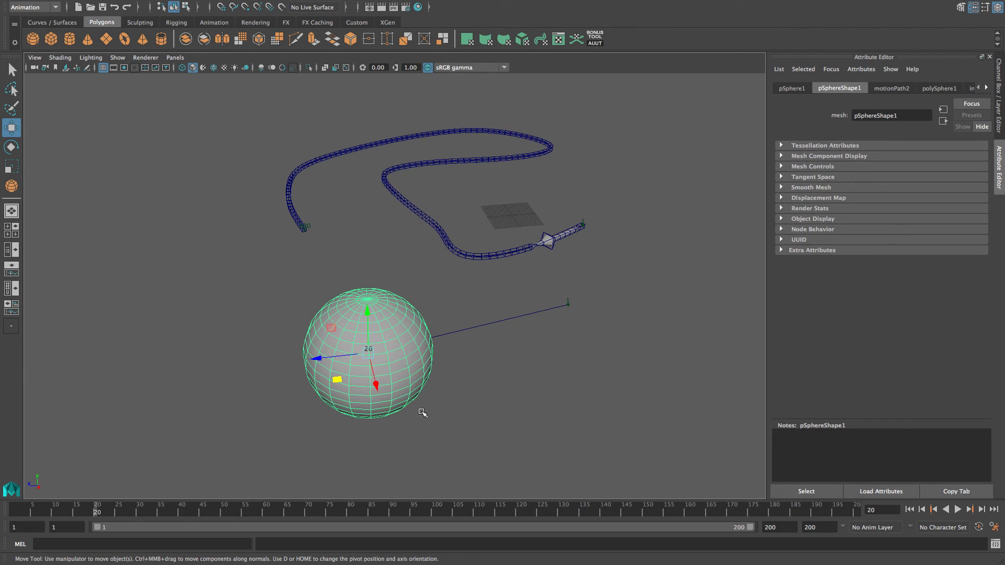
At frame 40, move the sphere up-left and set a motion path key.
click(181, 507)
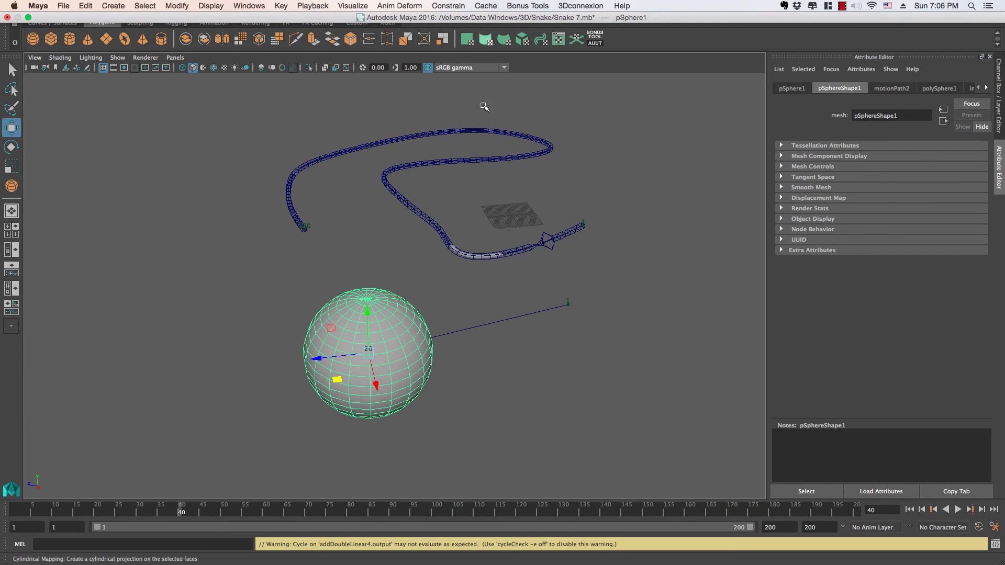
middle_drag(343, 423, 231, 363)
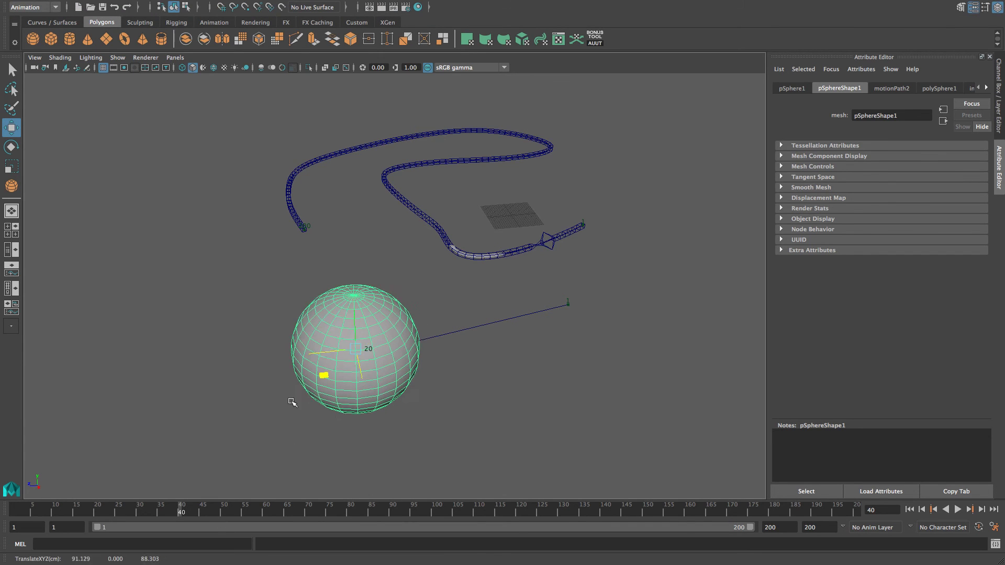
click(448, 6)
click(615, 123)
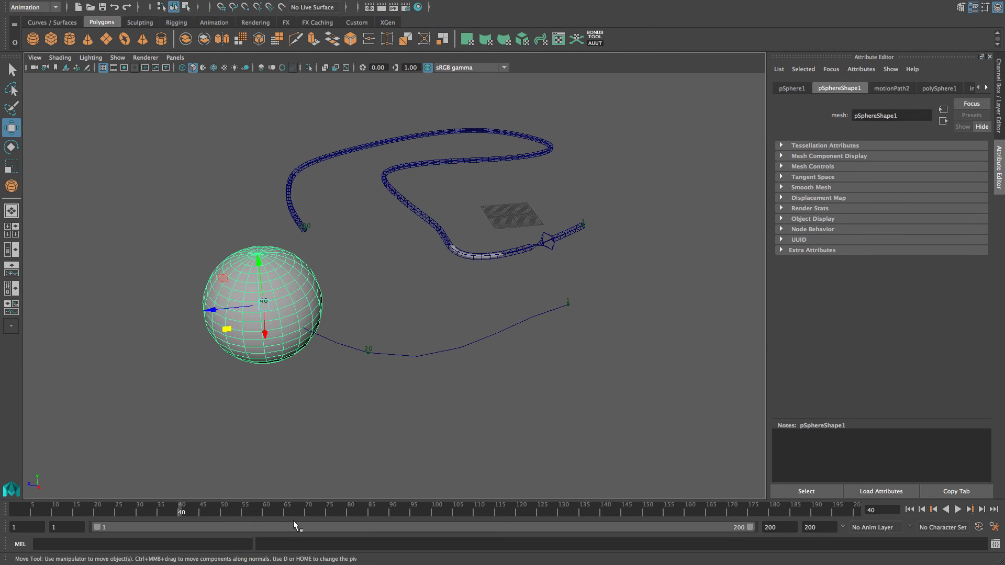
At frame 60, move the sphere to the far left and set a motion path key.
click(264, 511)
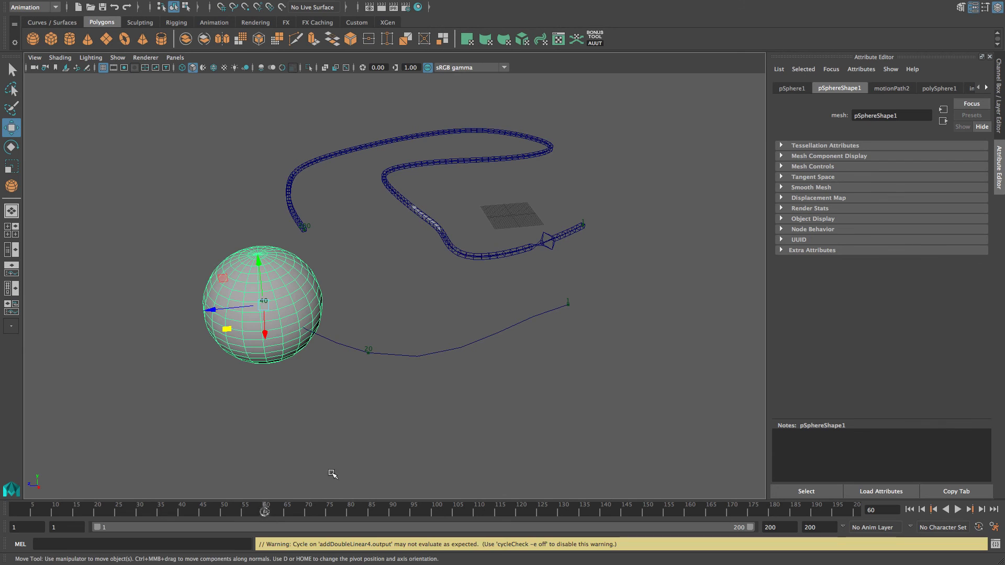
middle_drag(336, 425, 96, 476)
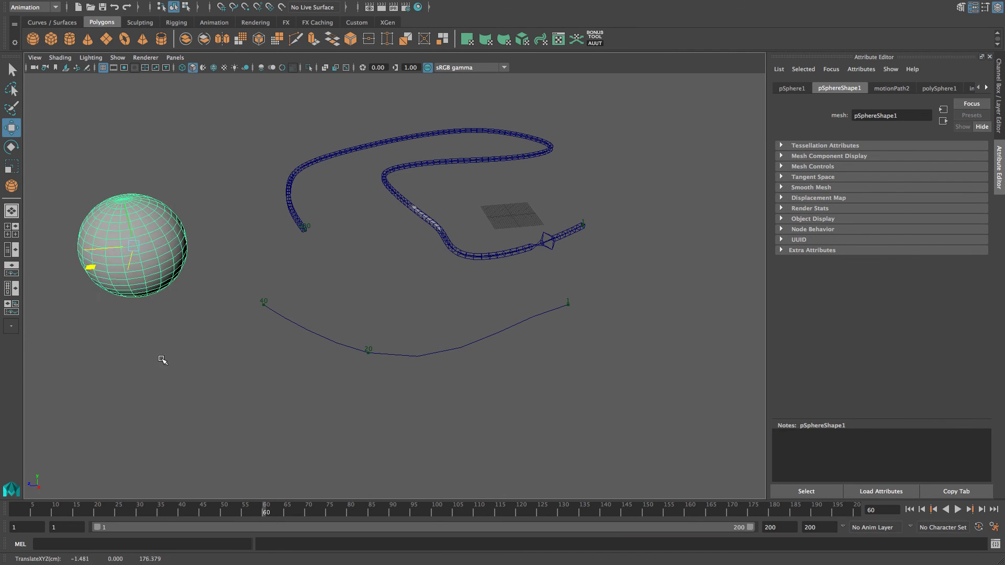
alt+drag(241, 377, 401, 347)
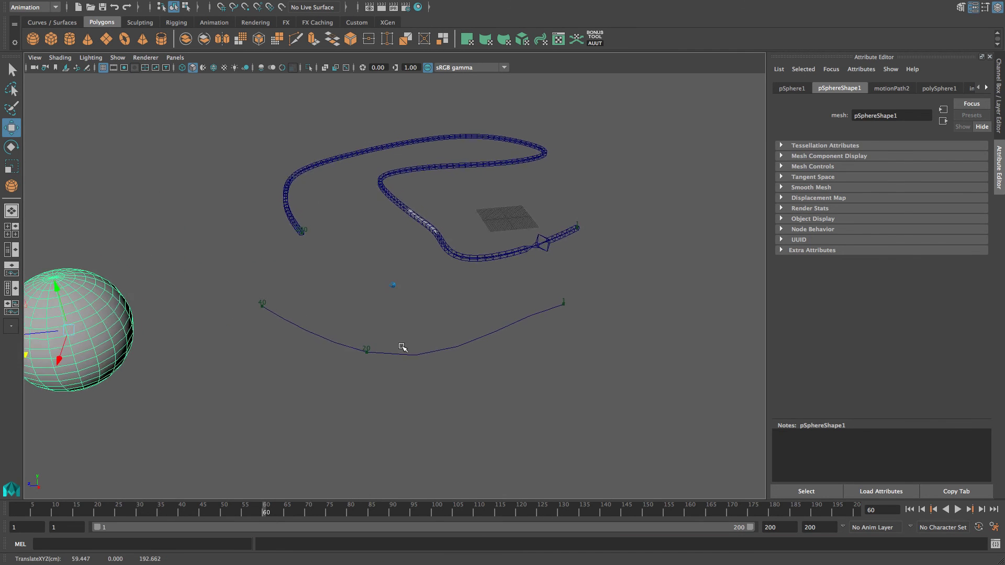
click(504, 4)
mouse_move(448, 5)
click(607, 130)
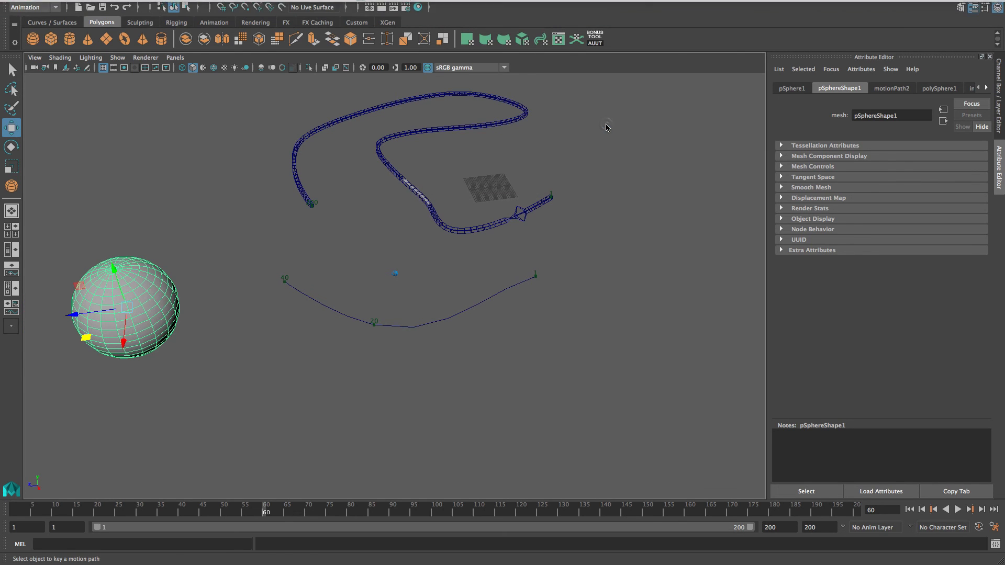
click(624, 203)
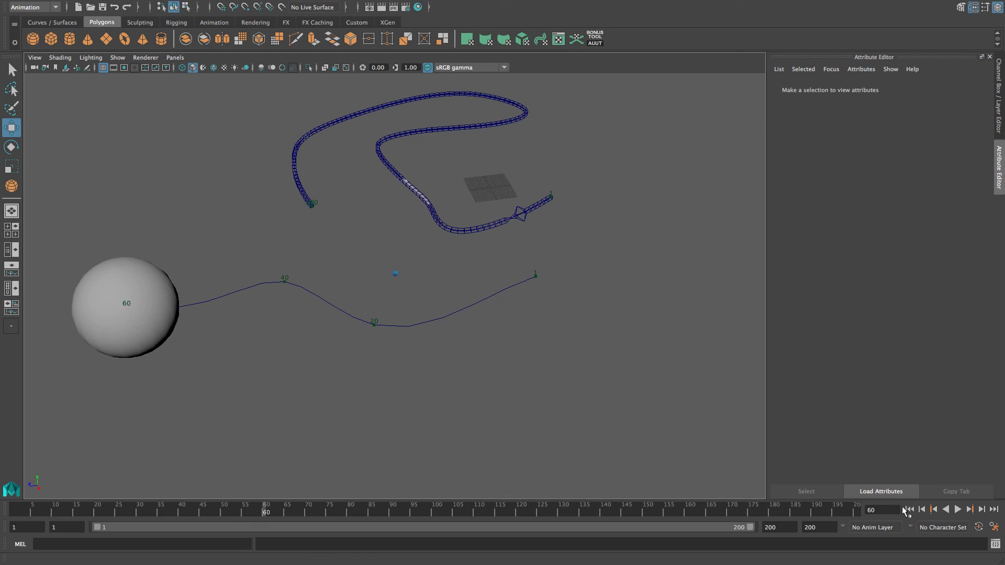
click(957, 510)
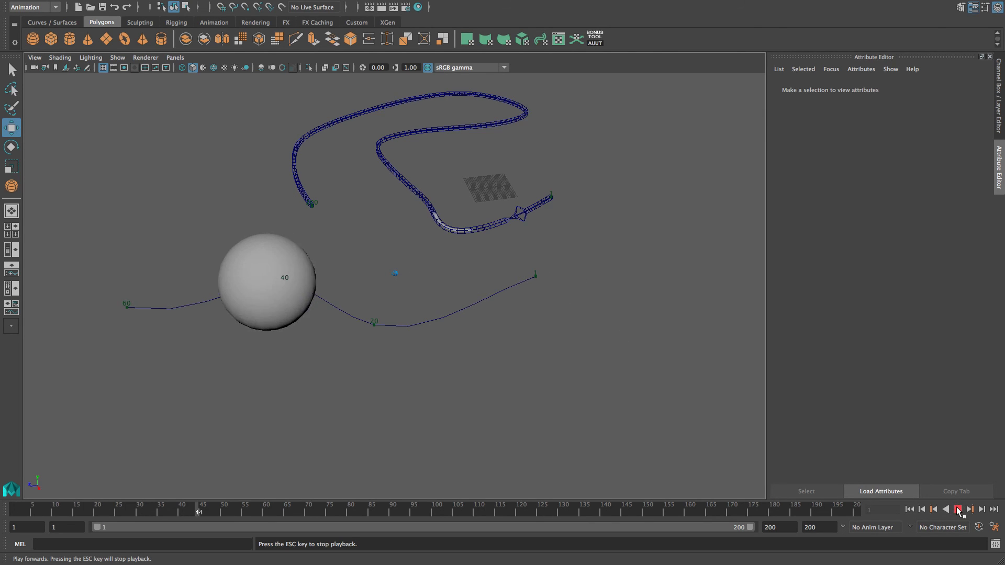
click(957, 509)
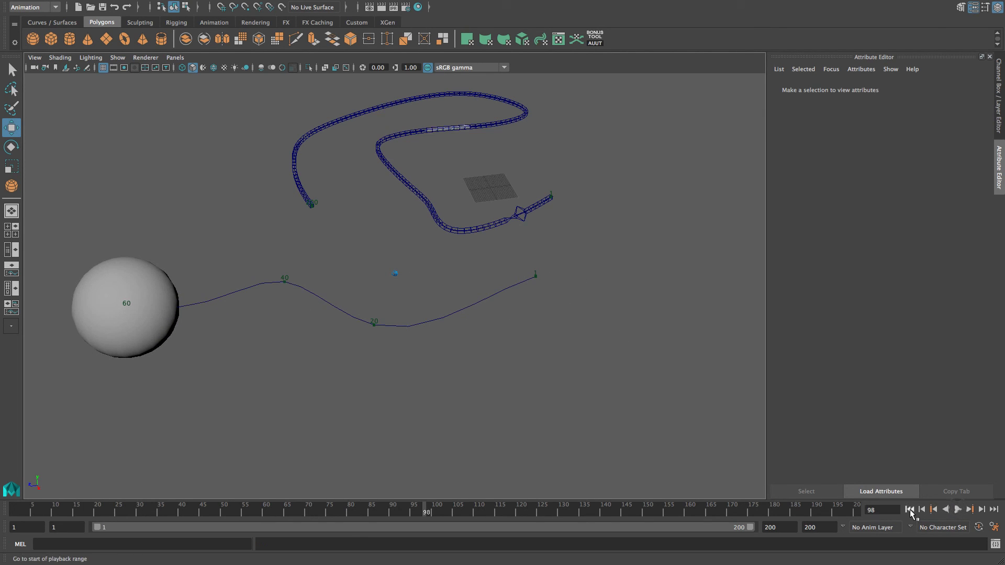
click(909, 510)
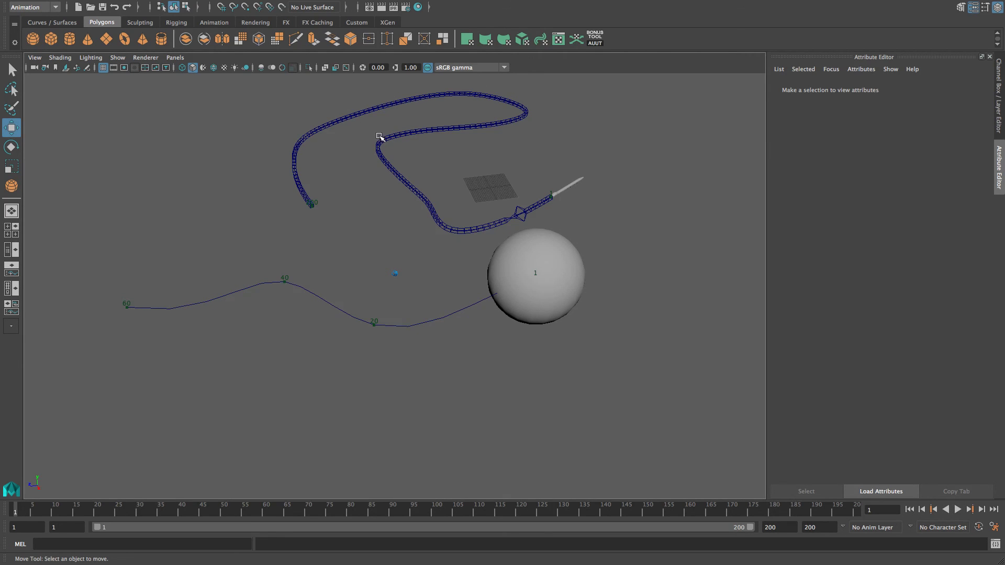
scroll(651, 285, up, 3)
scroll(635, 303, up, 3)
scroll(626, 303, up, 3)
mouse_move(667, 322)
alt+mouse_down()
mouse_move(698, 344)
mouse_move(684, 347)
alt+mouse_up()
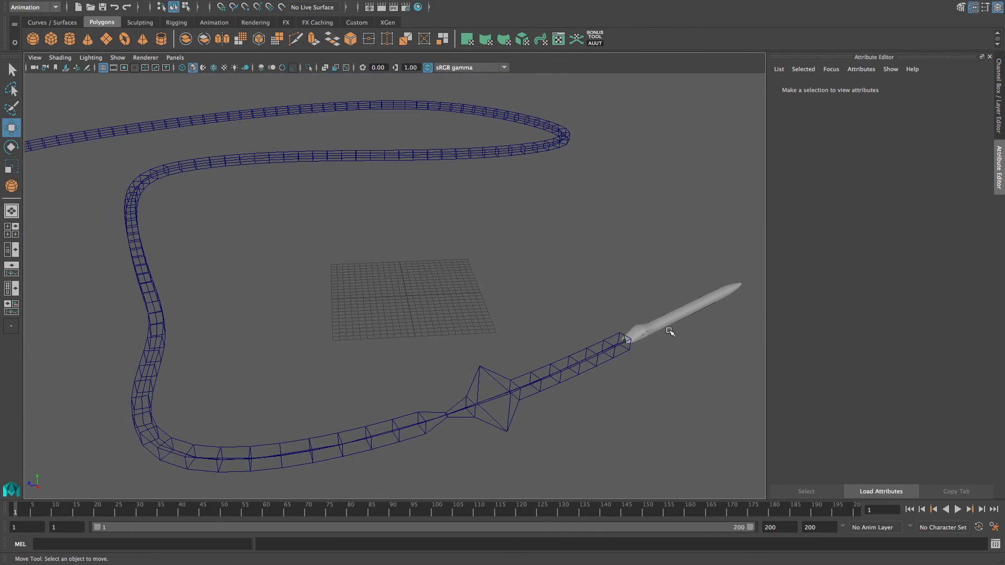